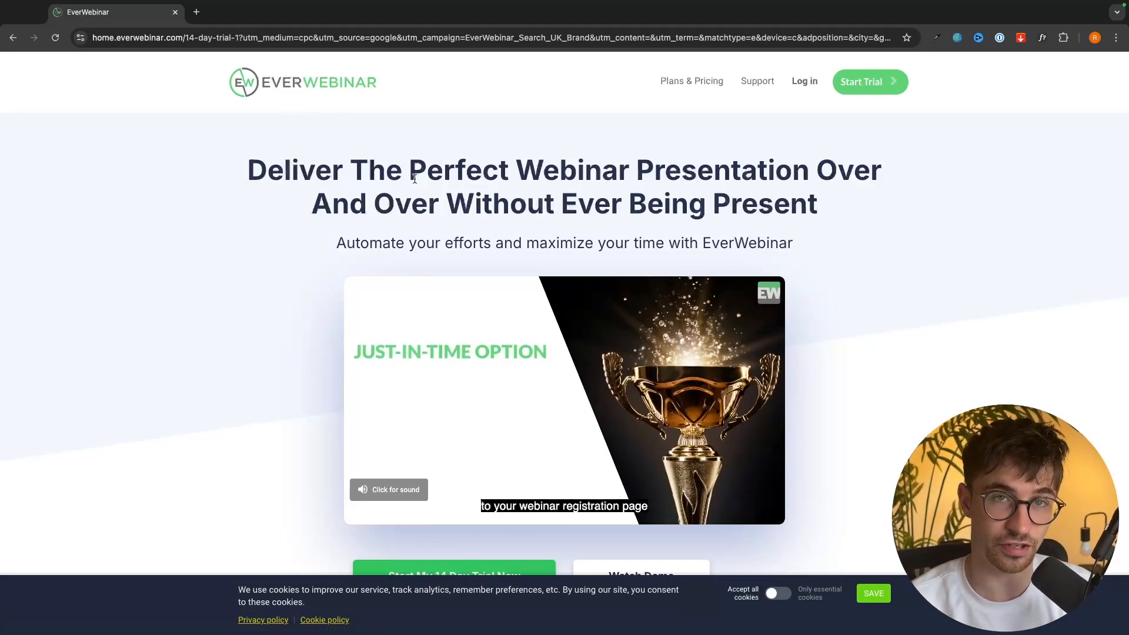
Look over the EverWebinar landing page and the heading of its 14-day trial plan page
scroll(414, 178, down, 1)
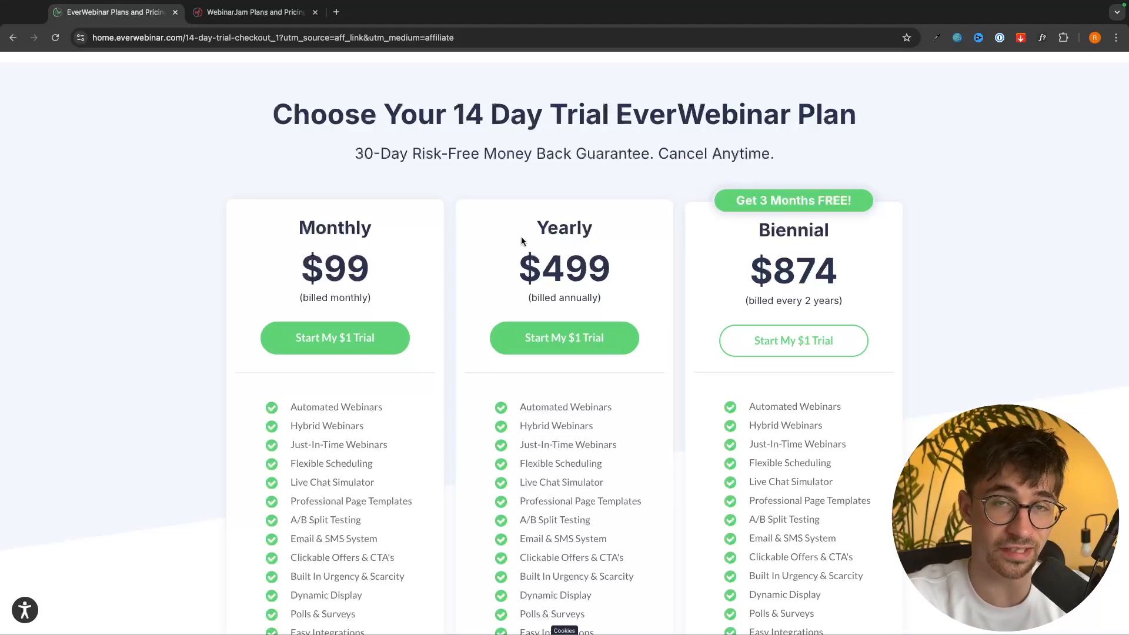
scroll(521, 241, up, 1)
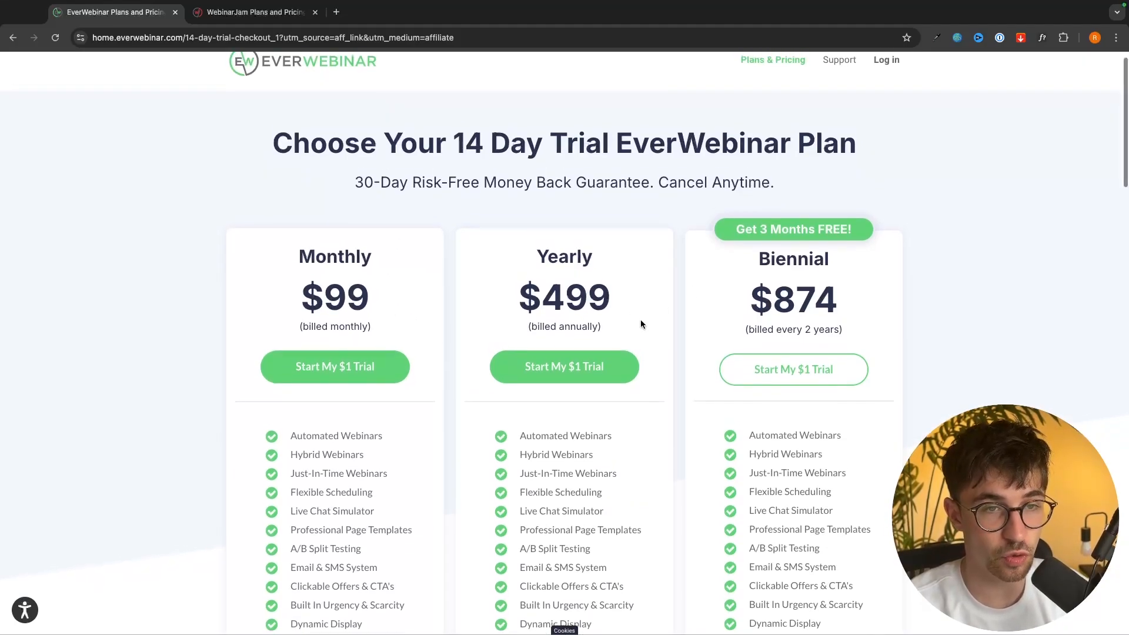
drag(273, 133, 860, 125)
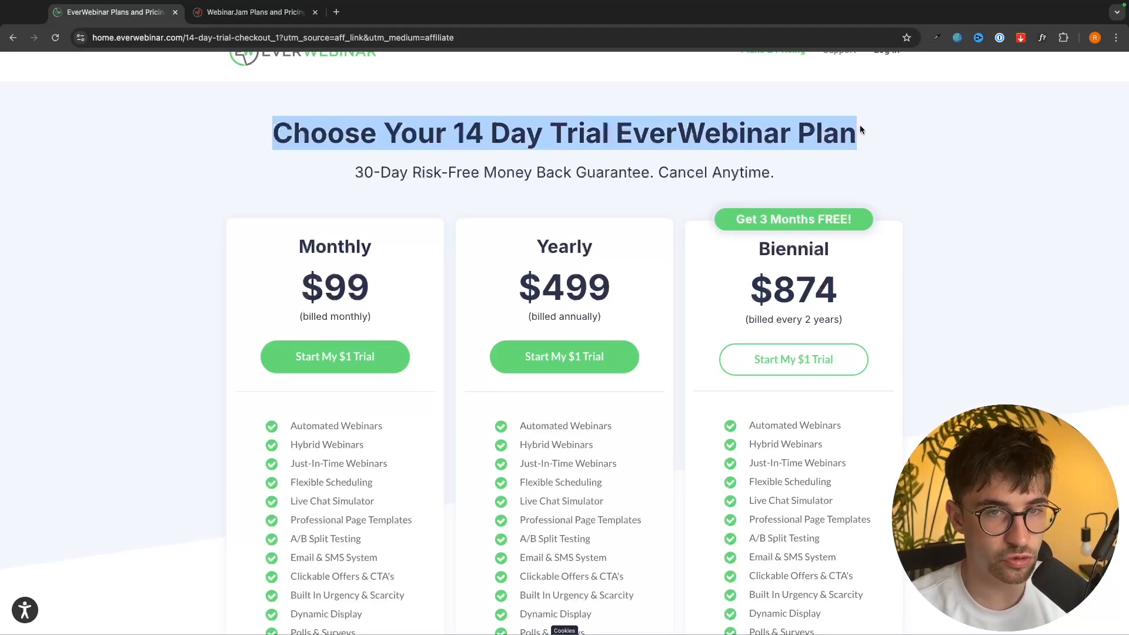
click(719, 86)
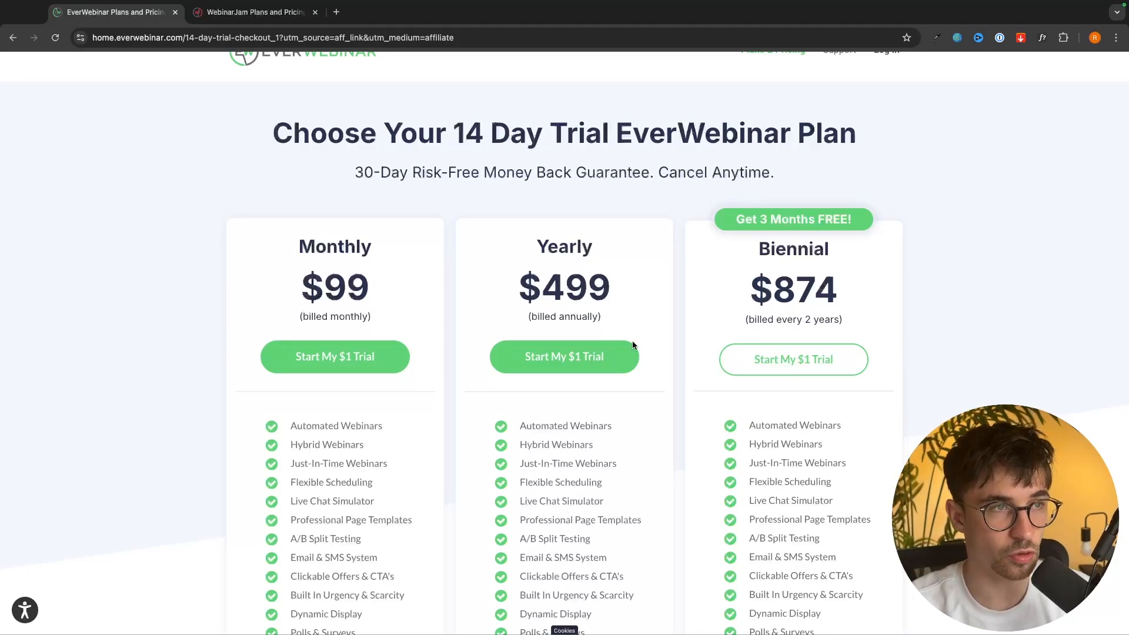
Dismiss the $1 trial offer on the WebinarJam pricing page and examine the Starter plan's price
click(256, 12)
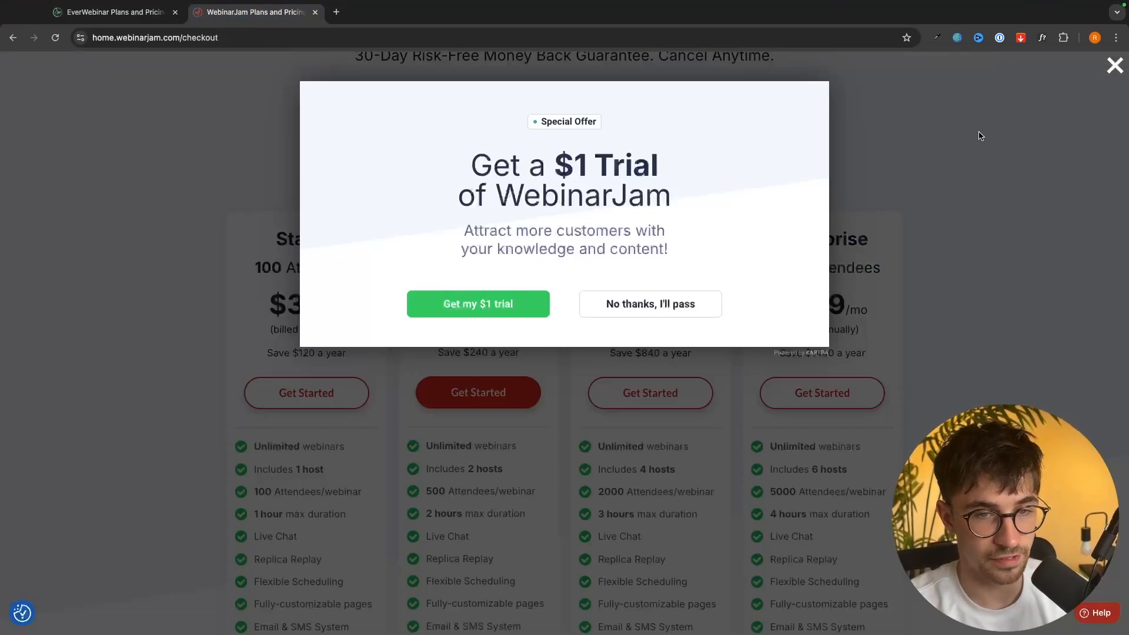
click(1115, 65)
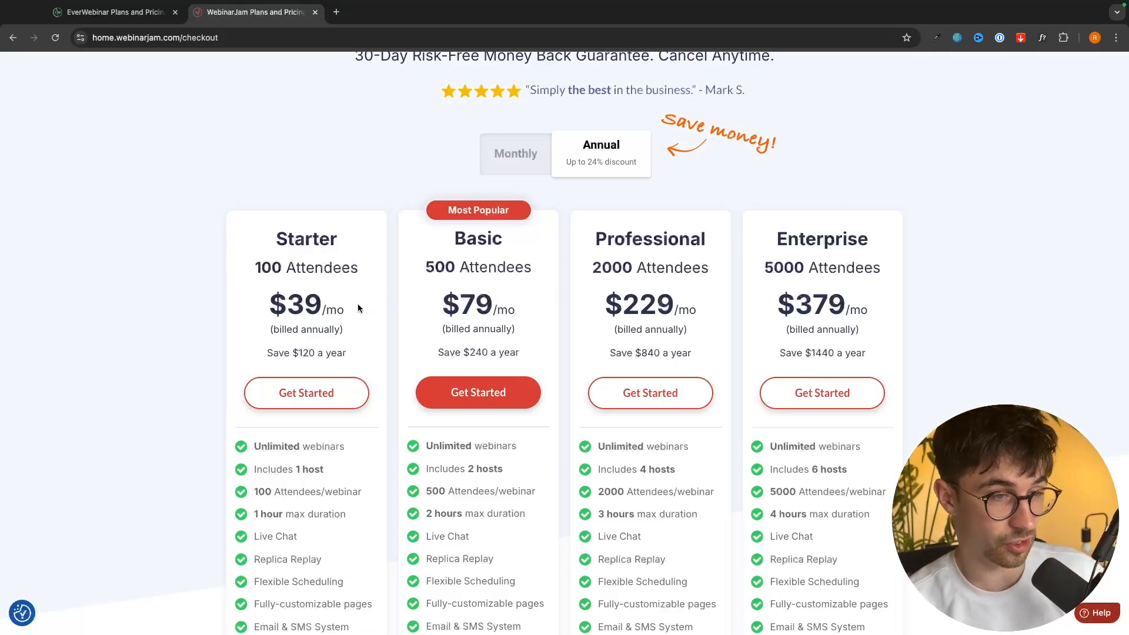
drag(346, 305, 253, 288)
click(226, 253)
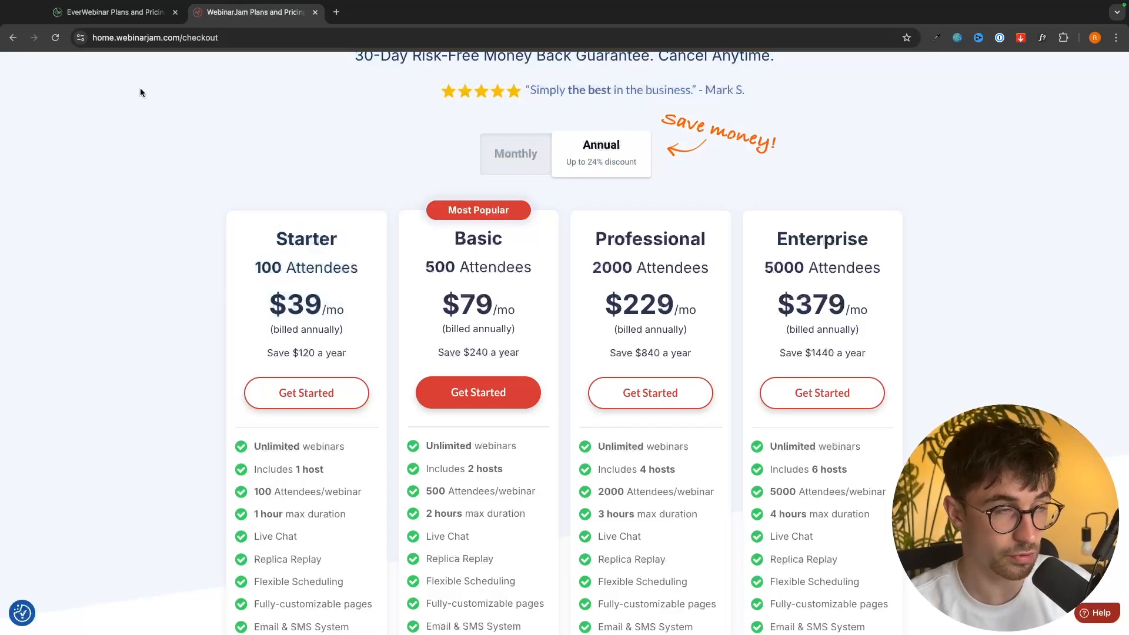
Check the EverWebinar Monthly plan's price against the WebinarJam plans and return to the EverWebinar pricing page
click(99, 18)
drag(379, 291, 259, 239)
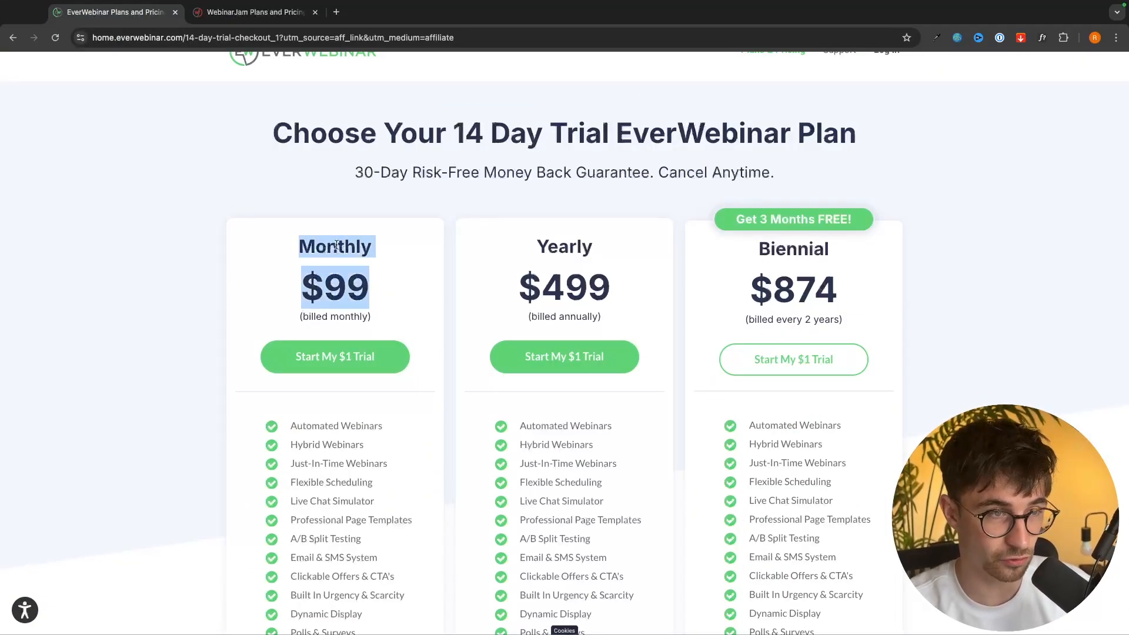
click(363, 218)
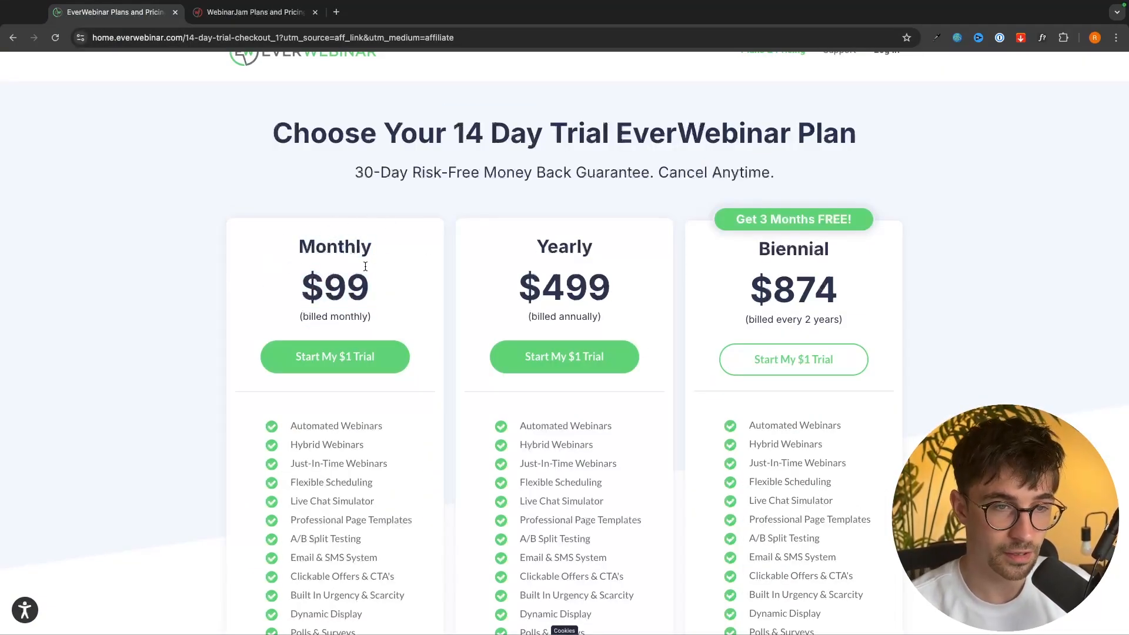
scroll(438, 235, down, 1)
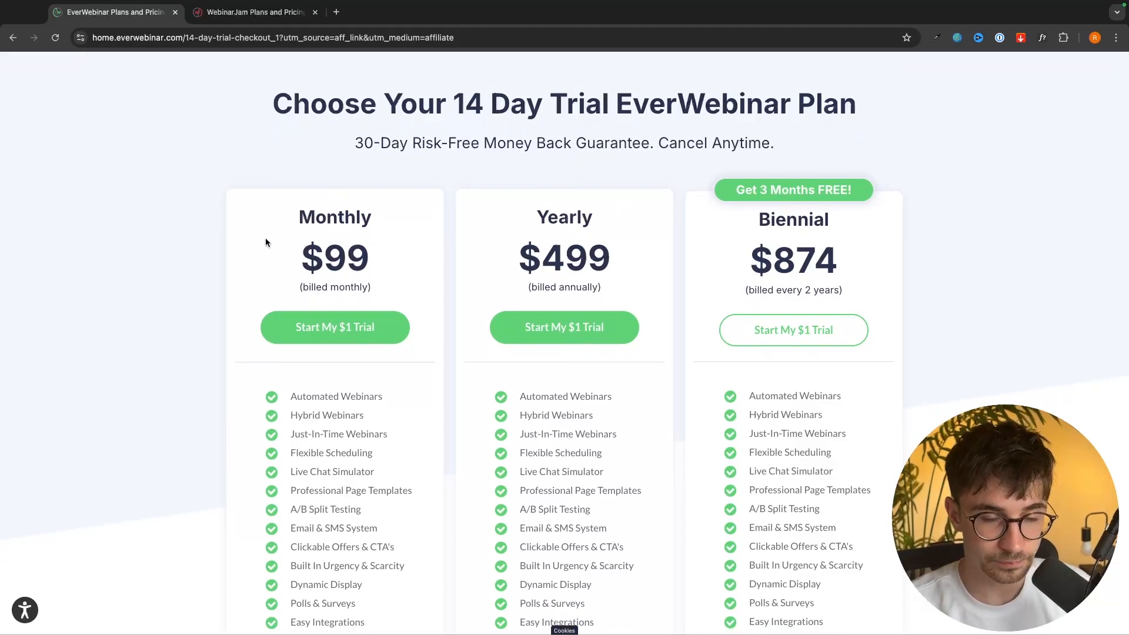
click(280, 17)
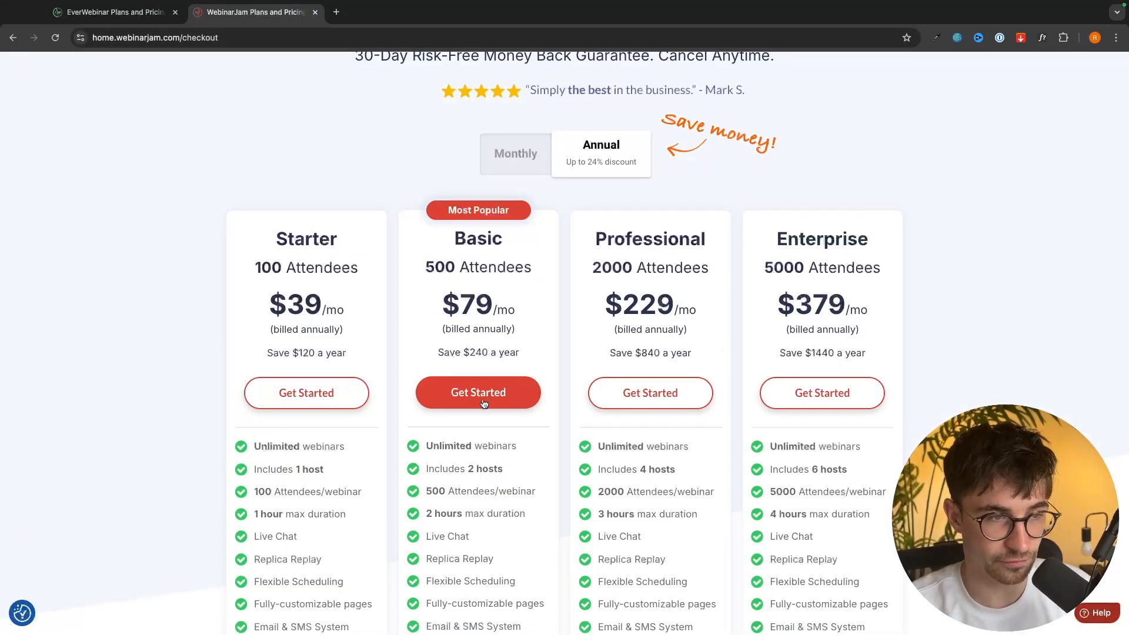
click(111, 11)
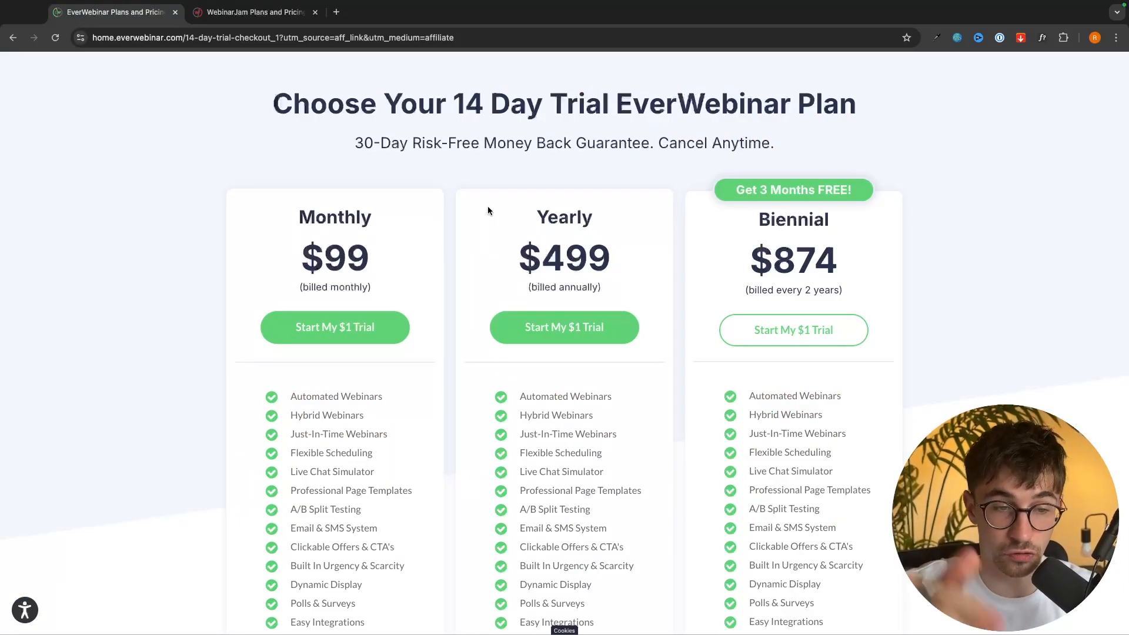
Examine the EverWebinar plans' feature lists and the prices for monthly, yearly and biennial billing
scroll(489, 210, down, 3)
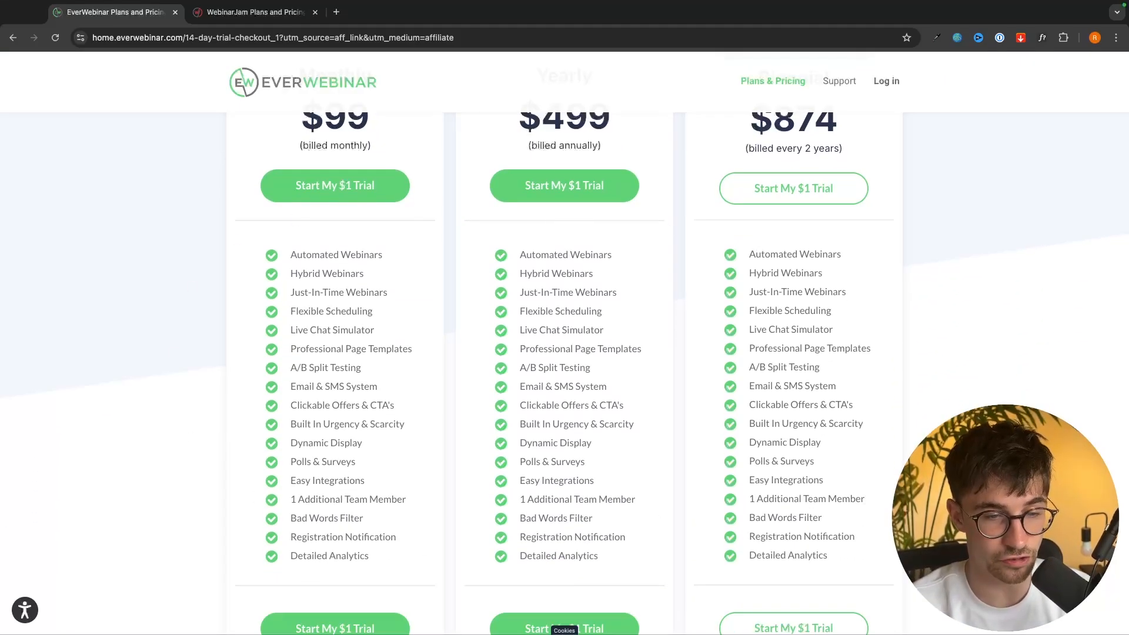
scroll(926, 347, up, 3)
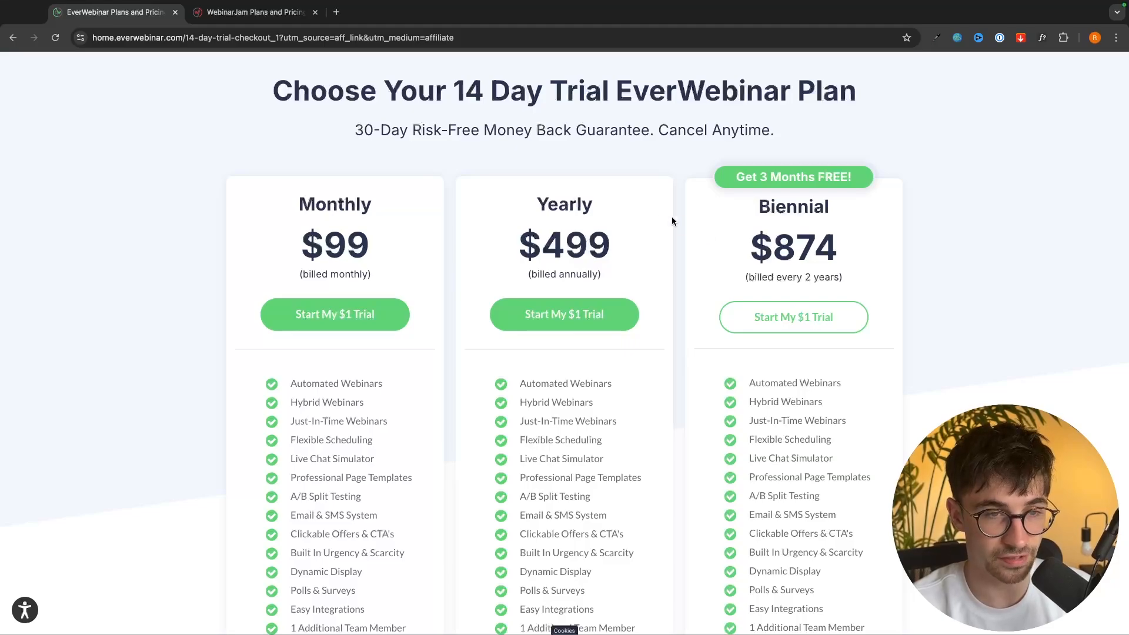
drag(285, 255, 421, 275)
click(302, 277)
click(423, 275)
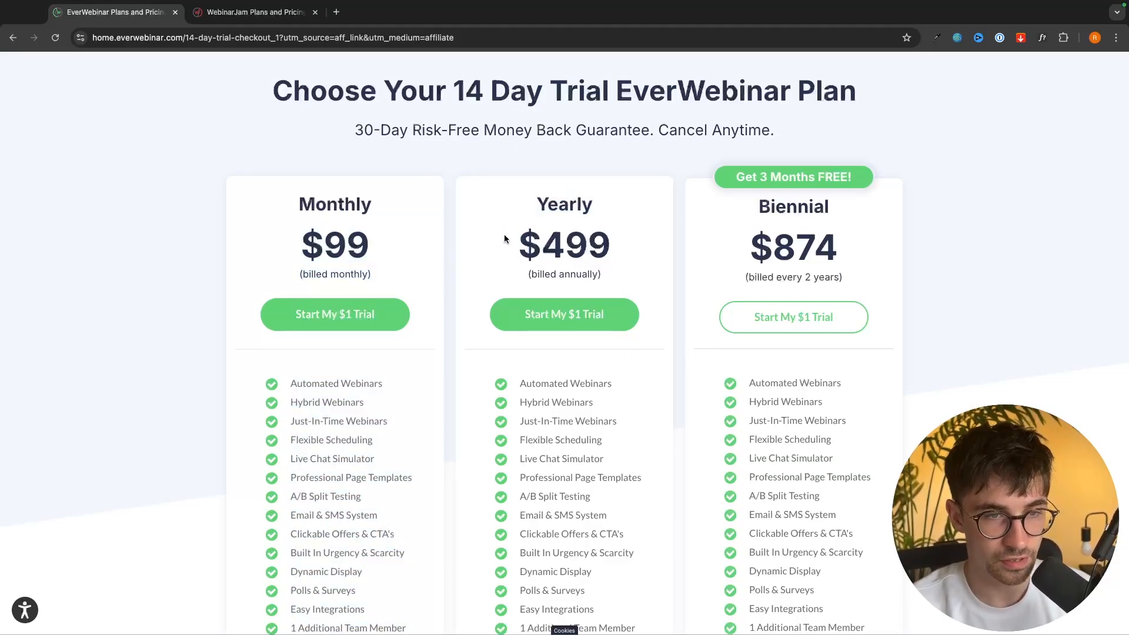
drag(504, 234, 637, 266)
click(636, 265)
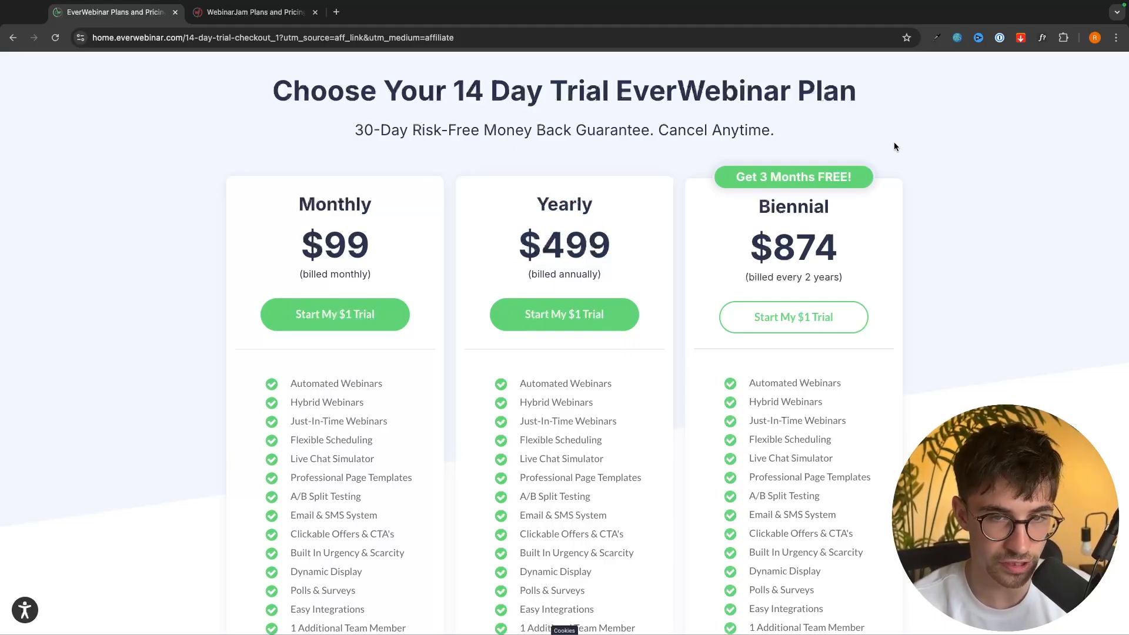
drag(742, 246, 850, 252)
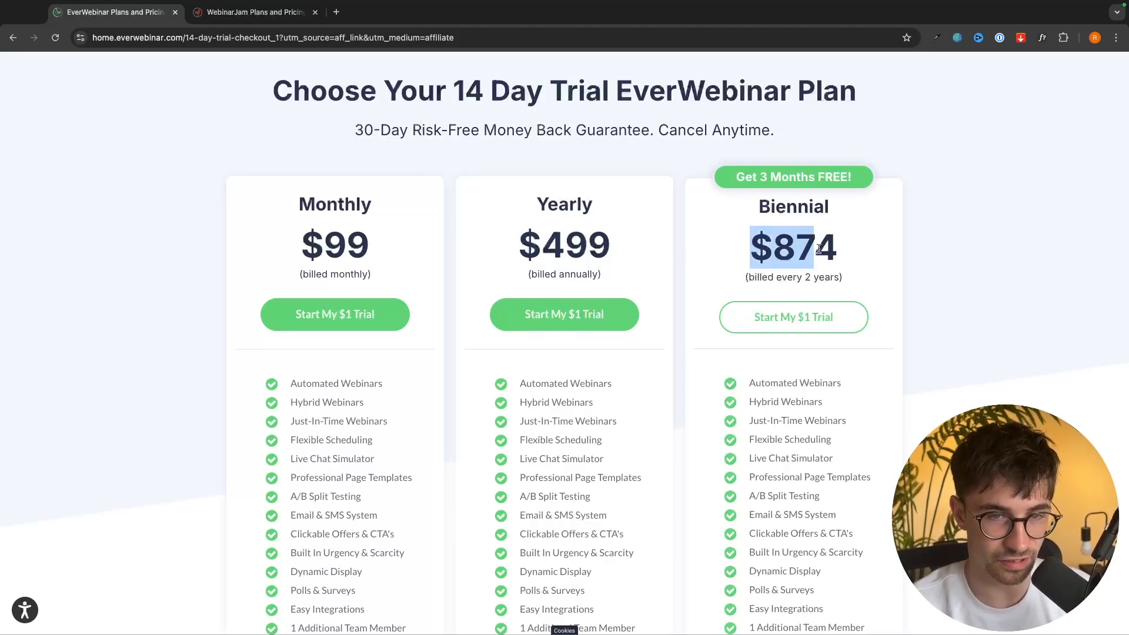
click(854, 252)
Compare the WebinarJam Starter plan's annually billed price with the EverWebinar plan prices
key(ctrl+Tab)
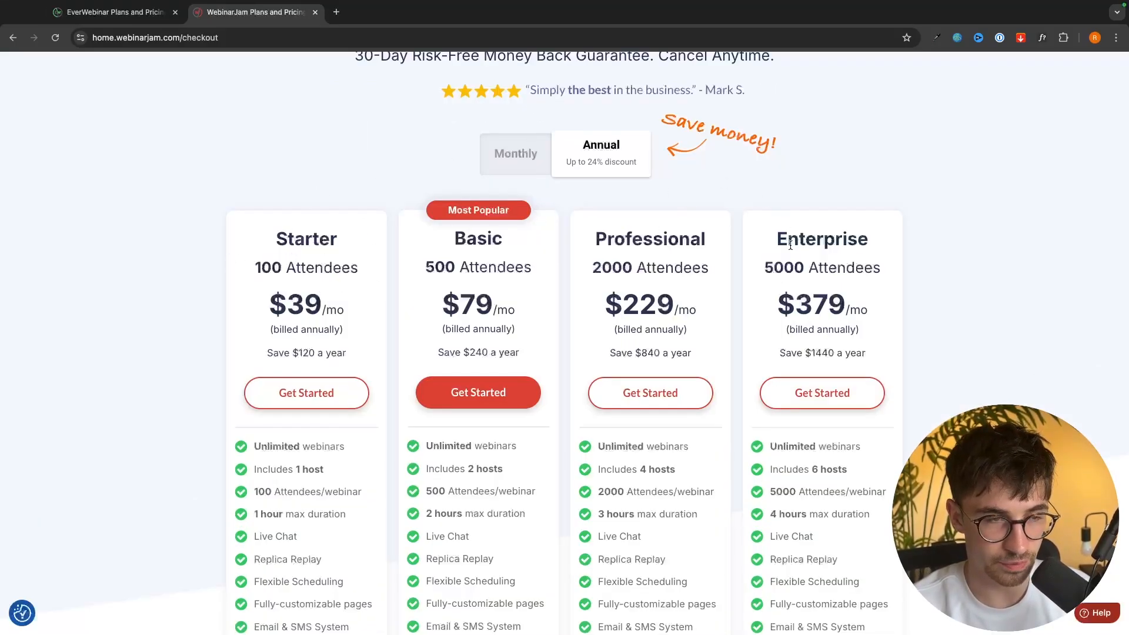
drag(210, 302, 360, 303)
click(340, 304)
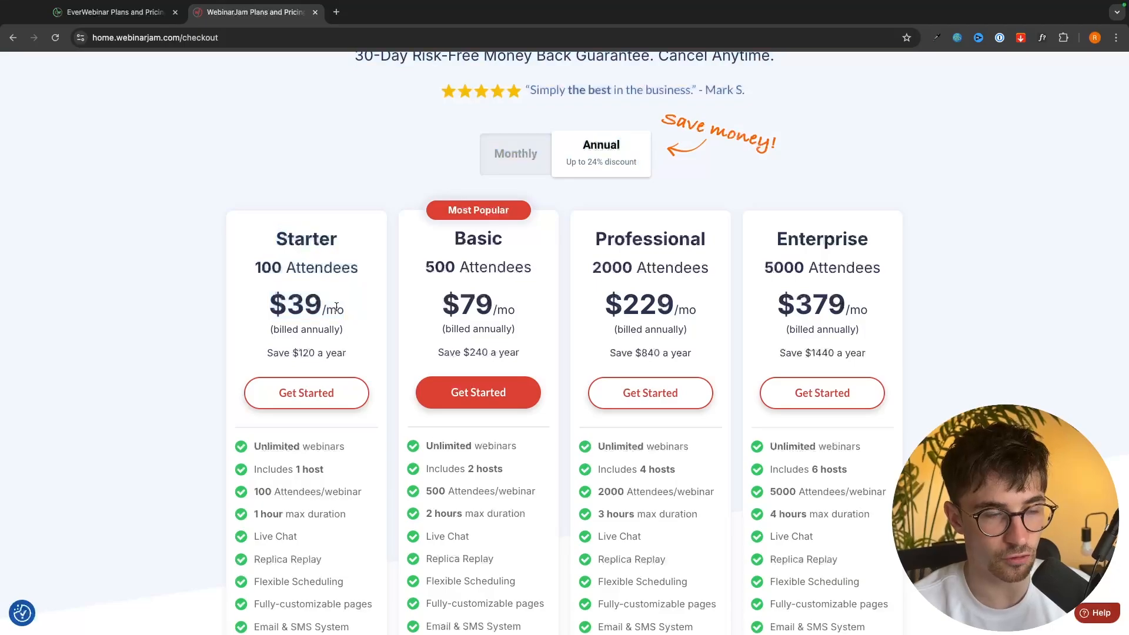
click(158, 18)
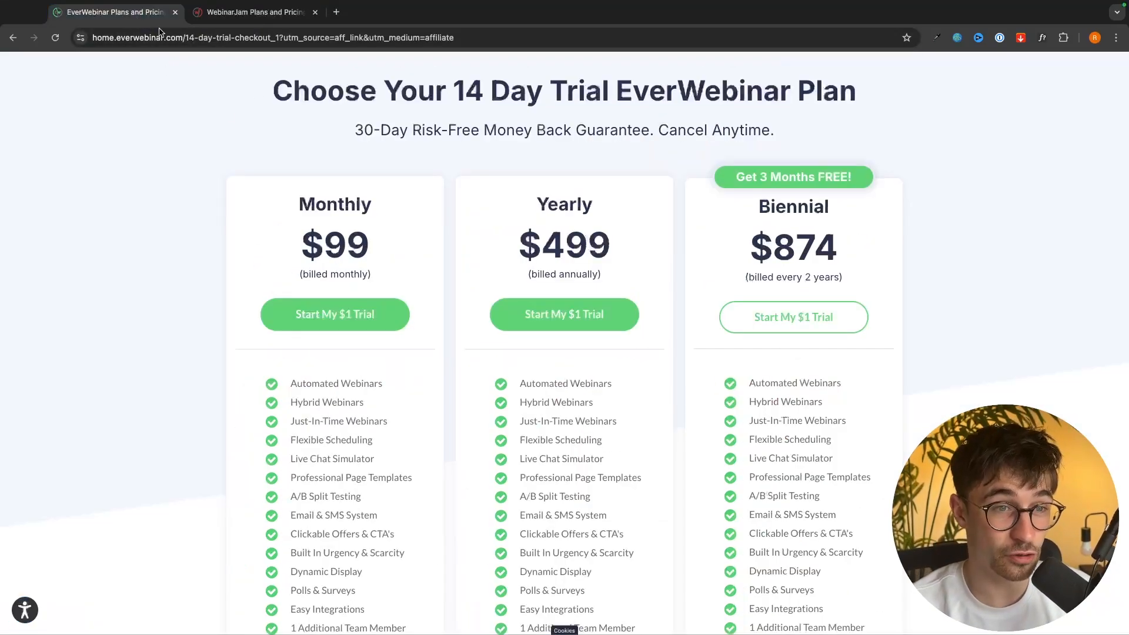
key(ctrl+Tab)
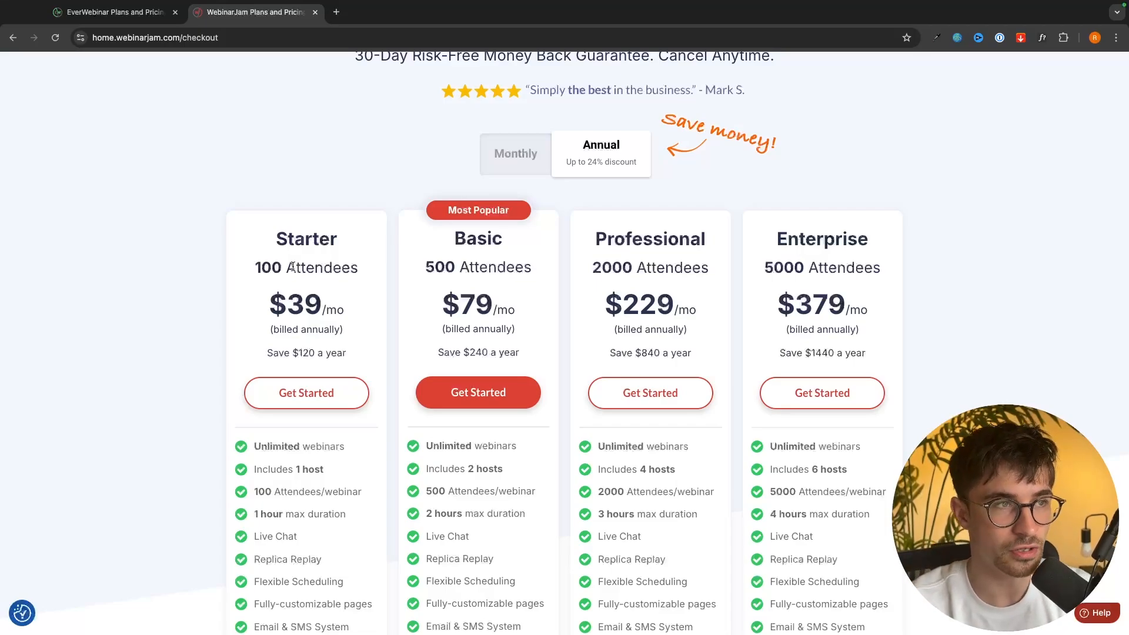
key(ctrl+shift+Tab)
key(ctrl+Tab)
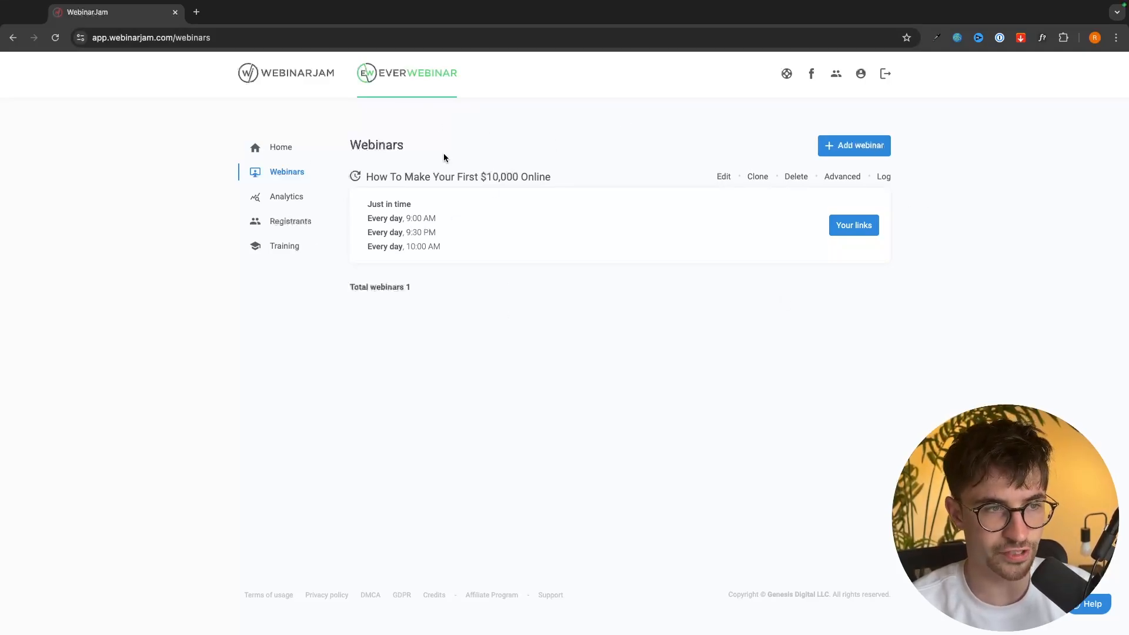
Load the analytics of the "How To Make Your First $10,000 Online" webinar for all sessions and all time
click(285, 200)
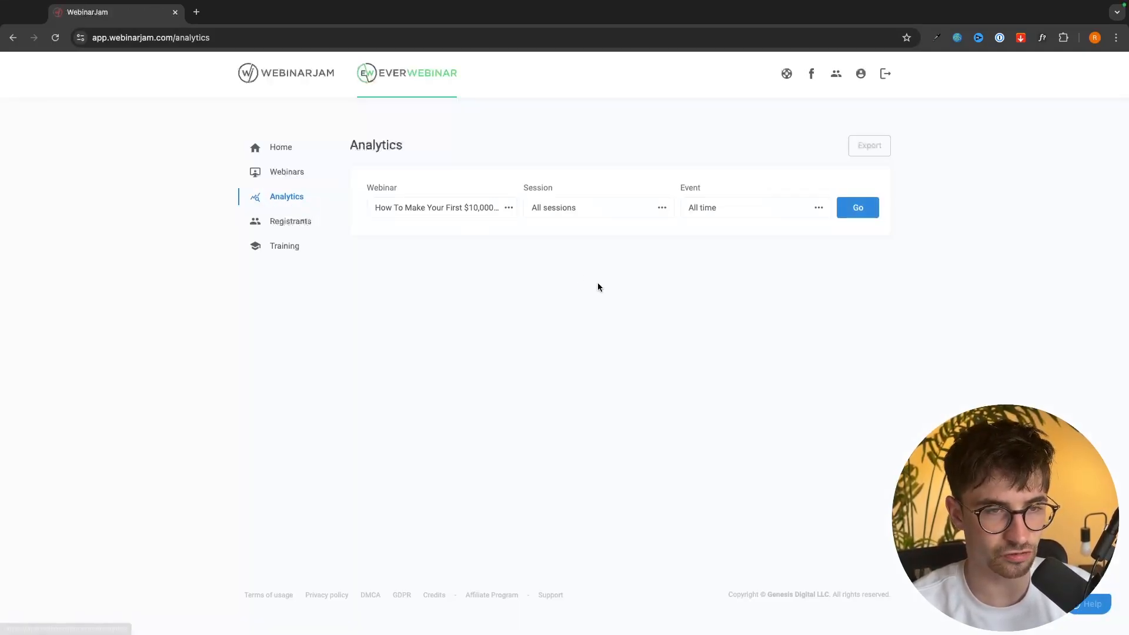
click(842, 207)
scroll(733, 279, down, 4)
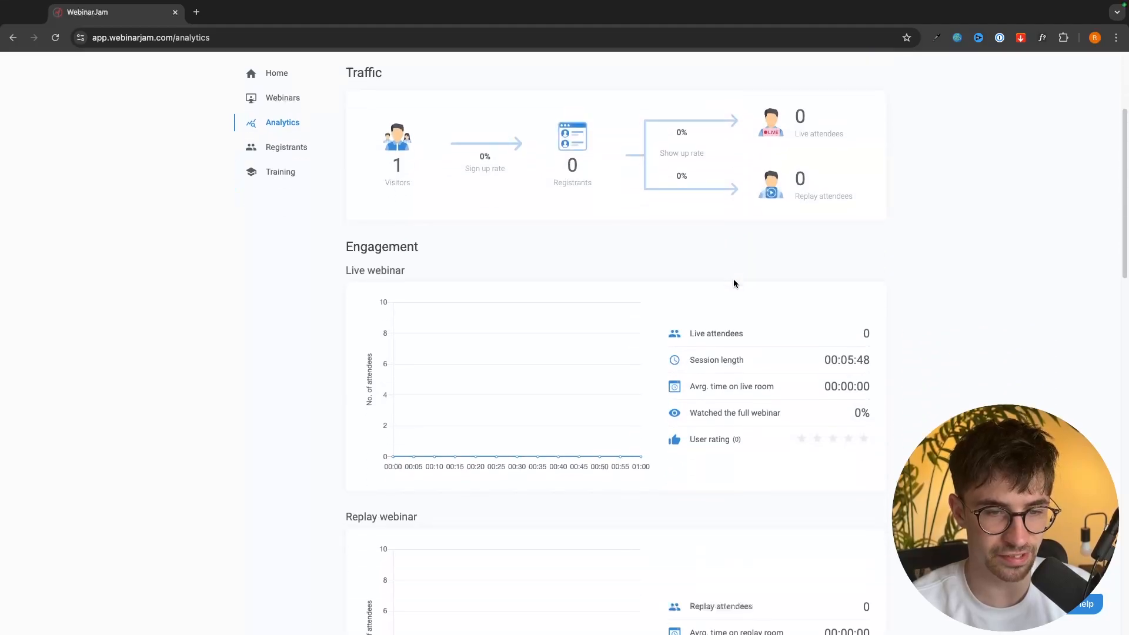
Examine the live webinar engagement metrics: session length, average time in the live room and full-webinar views
scroll(733, 279, up, 1)
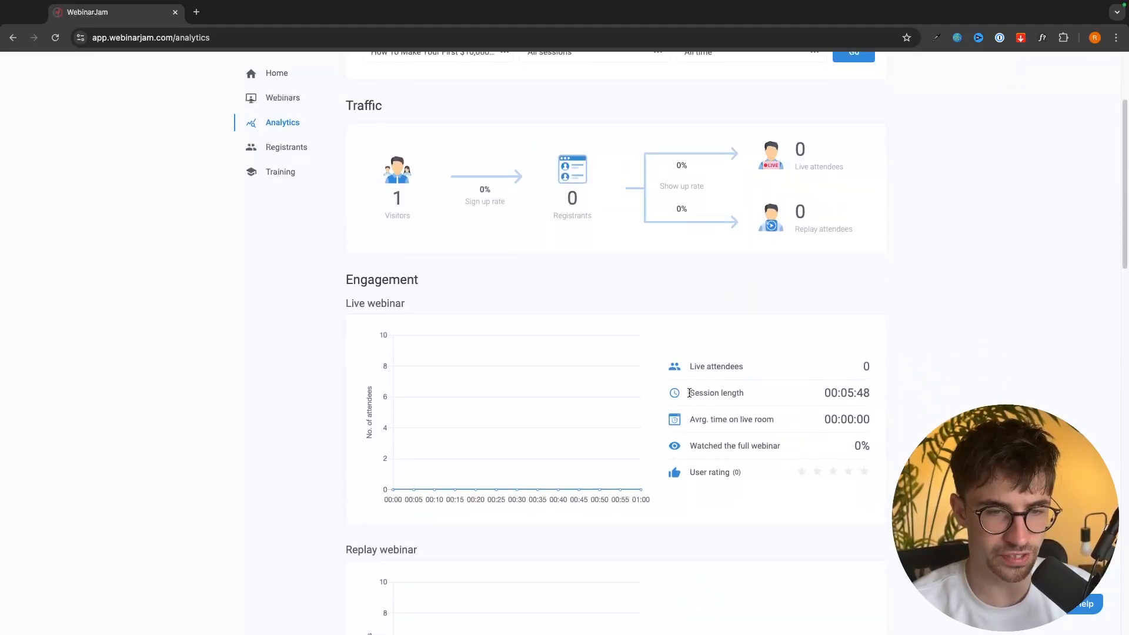
drag(689, 394, 876, 394)
click(909, 393)
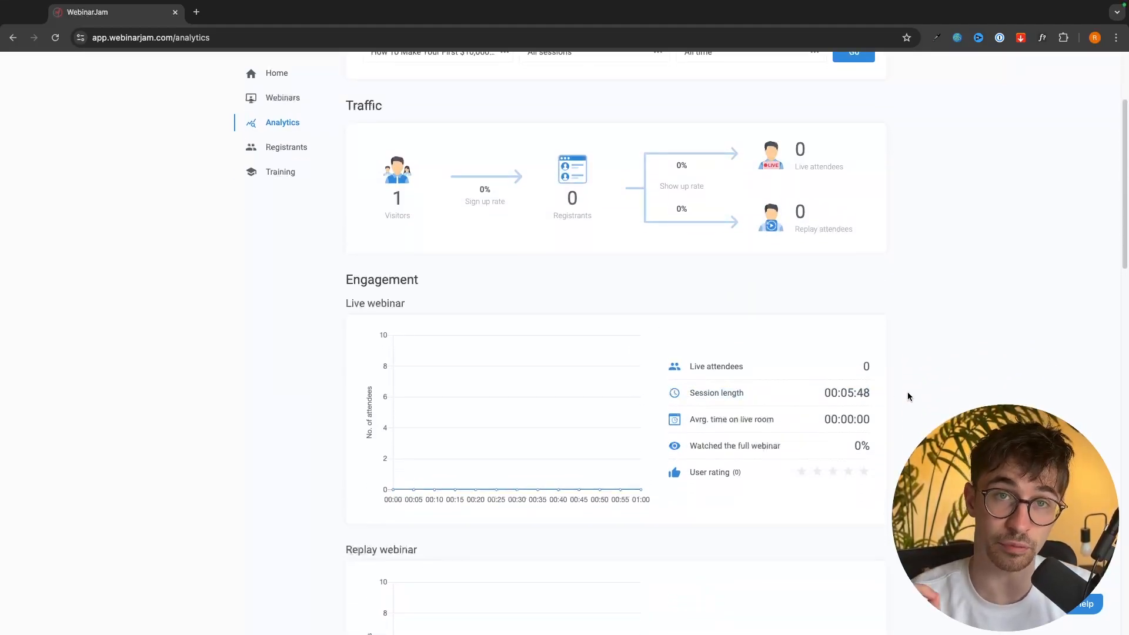
scroll(909, 396, down, 1)
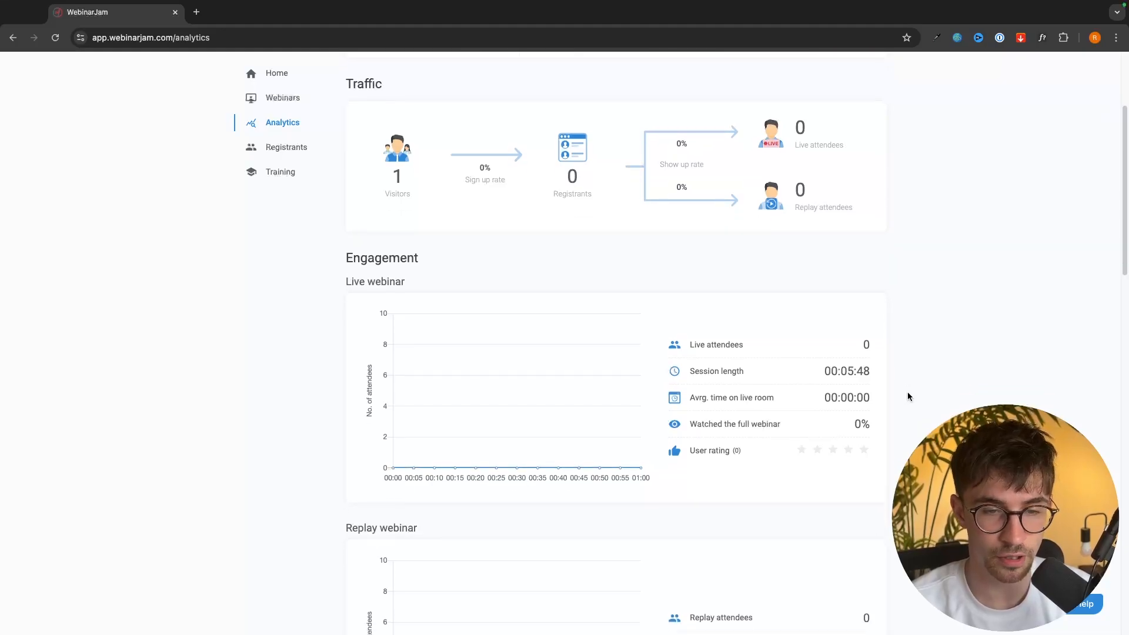
drag(688, 399, 917, 404)
click(916, 405)
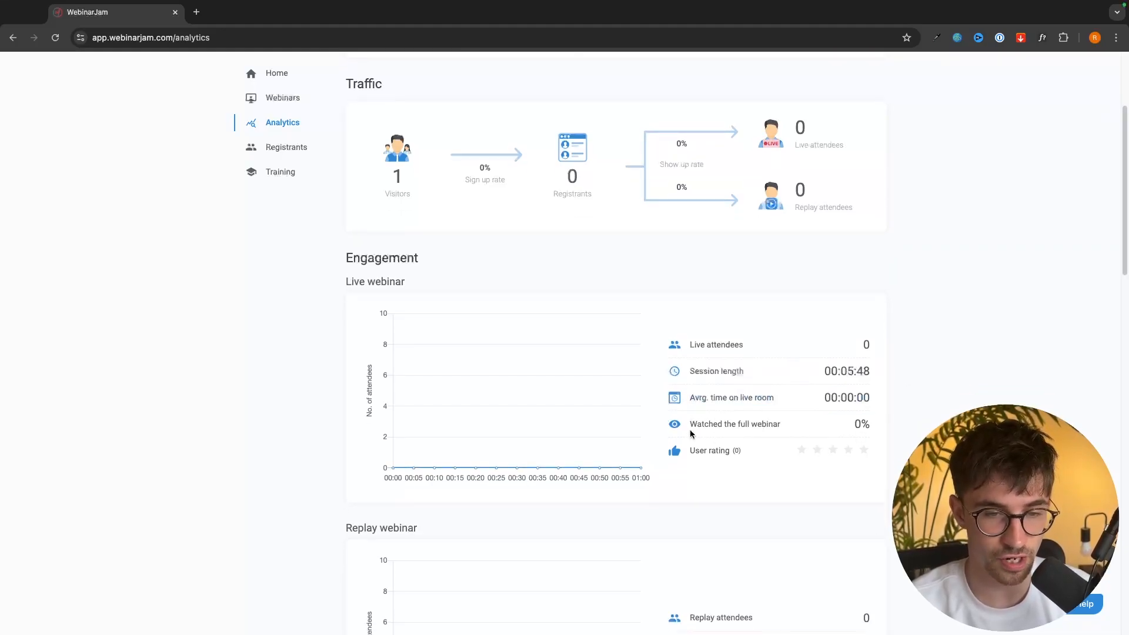
drag(683, 426, 891, 427)
click(893, 426)
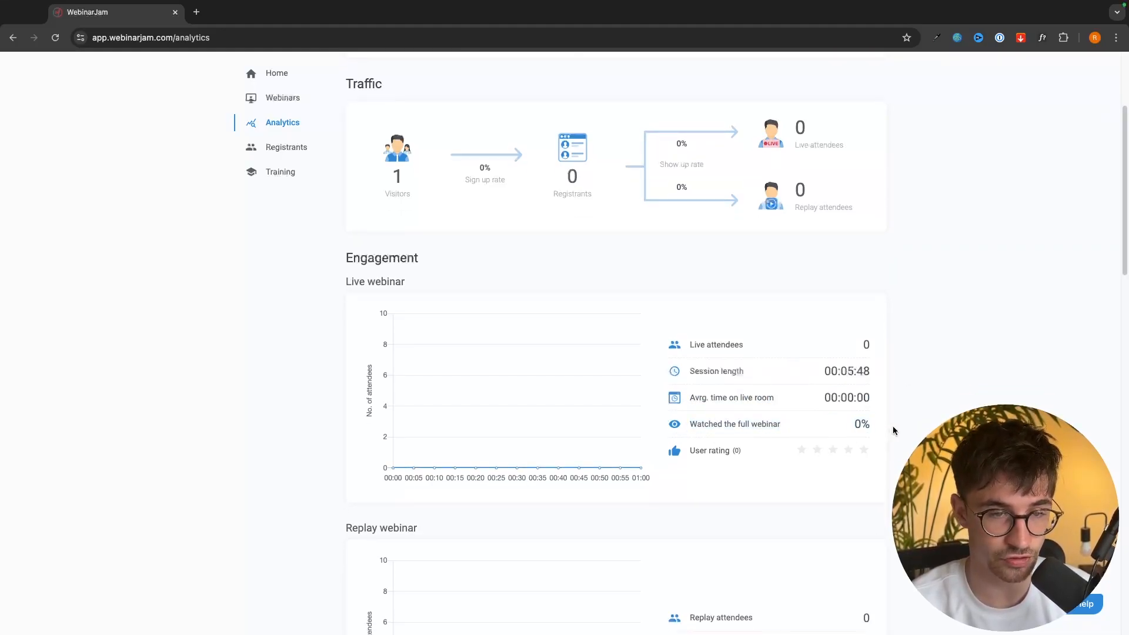
Review the traffic funnel and the monetization figures for sales from the live room and the replay room
scroll(893, 426, up, 3)
mouse_move(364, 257)
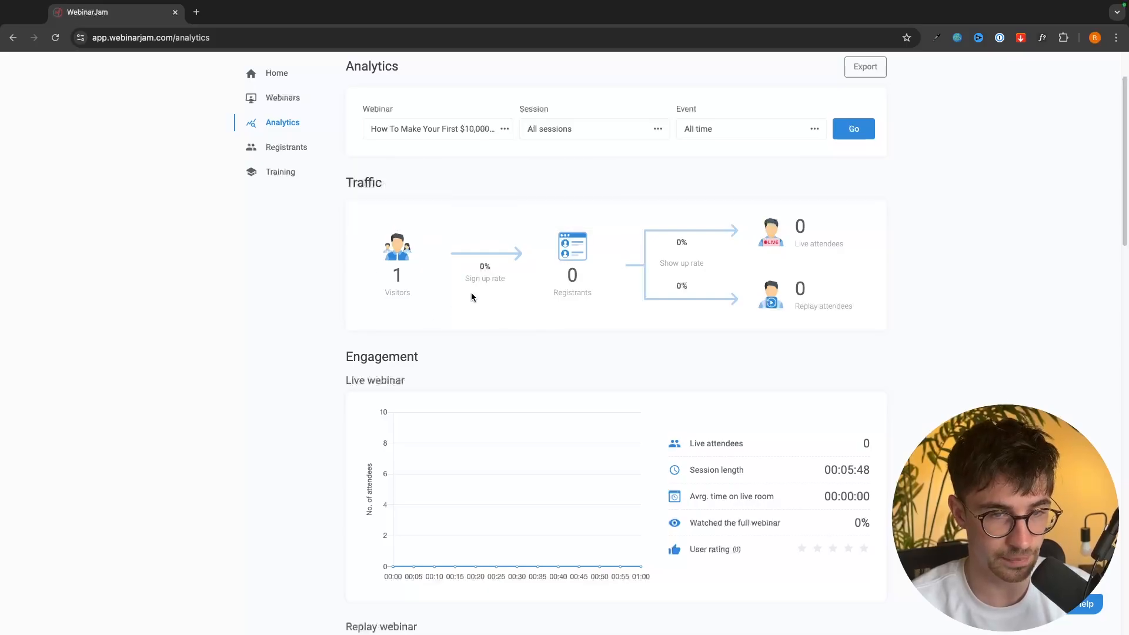
scroll(596, 305, down, 12)
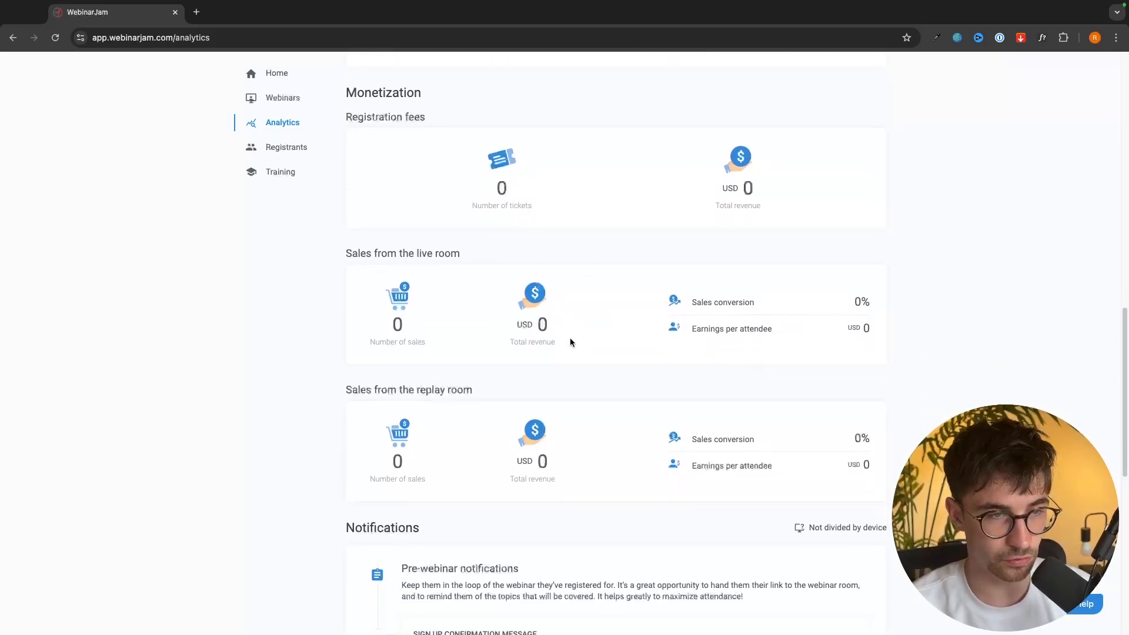
drag(363, 250, 511, 252)
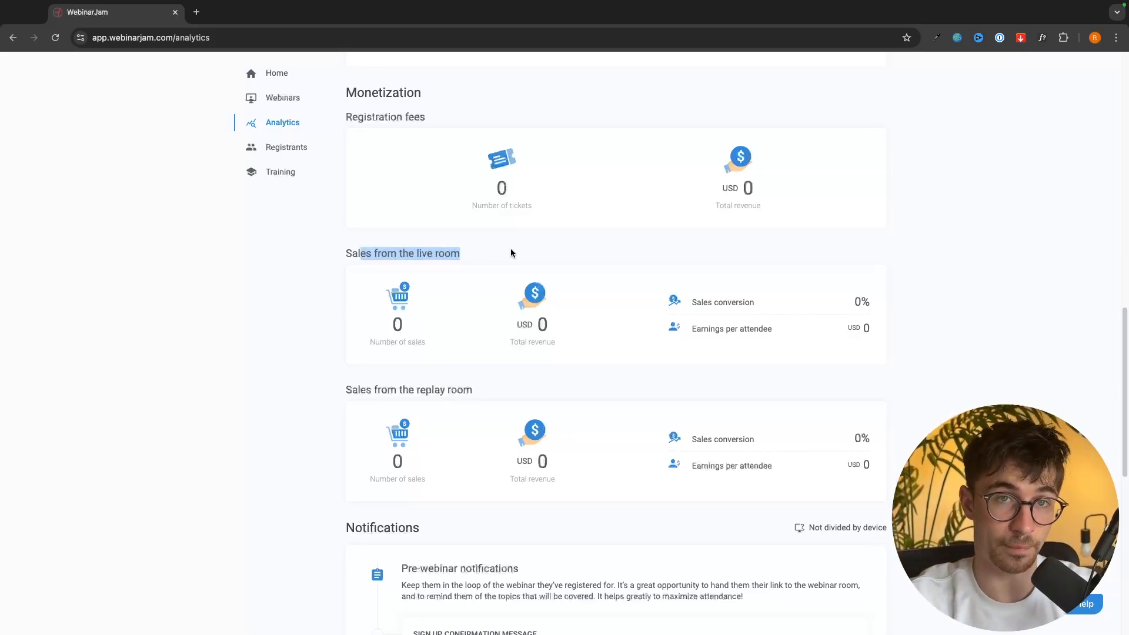
drag(492, 384, 330, 393)
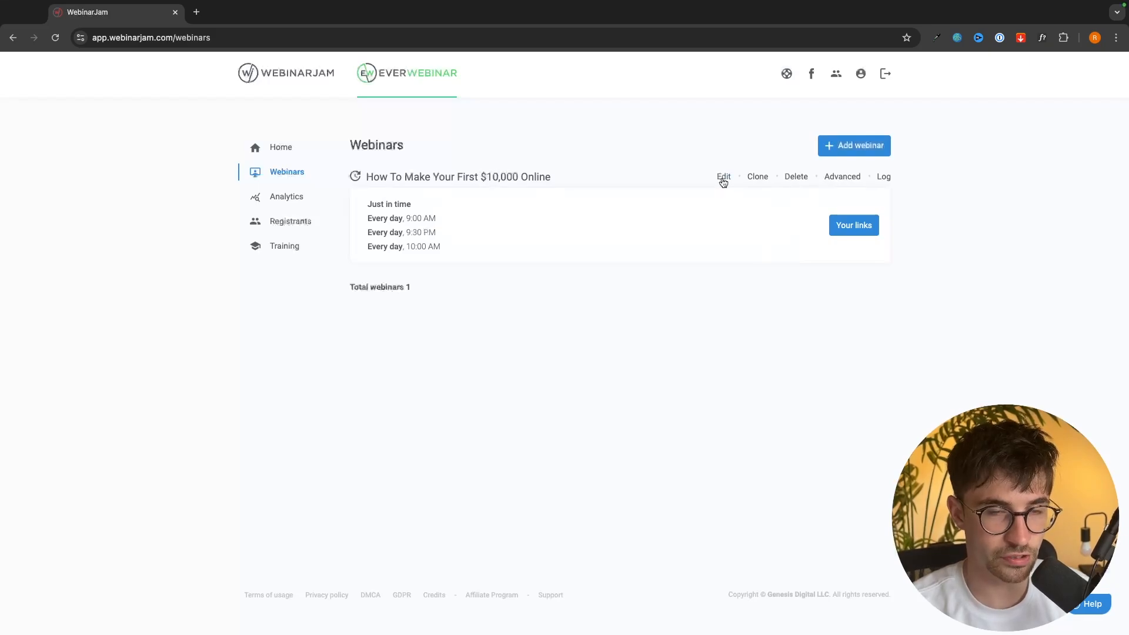
Open the "How To Make Your First $10,000 Online" webinar for editing and look at its source video setting
click(723, 178)
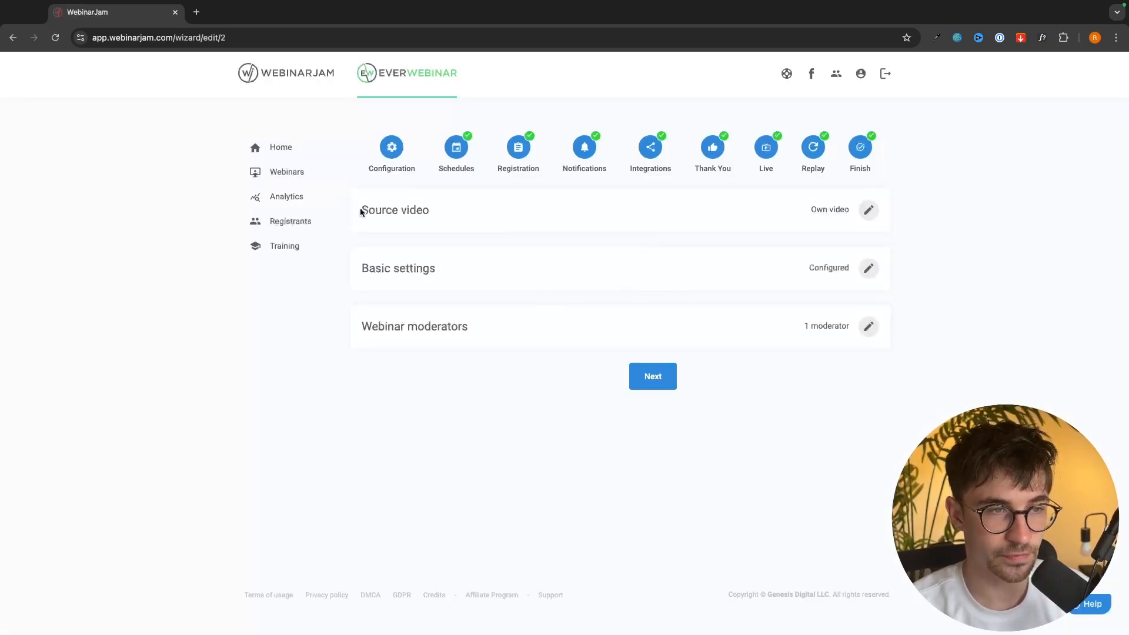
drag(361, 212, 497, 214)
click(853, 209)
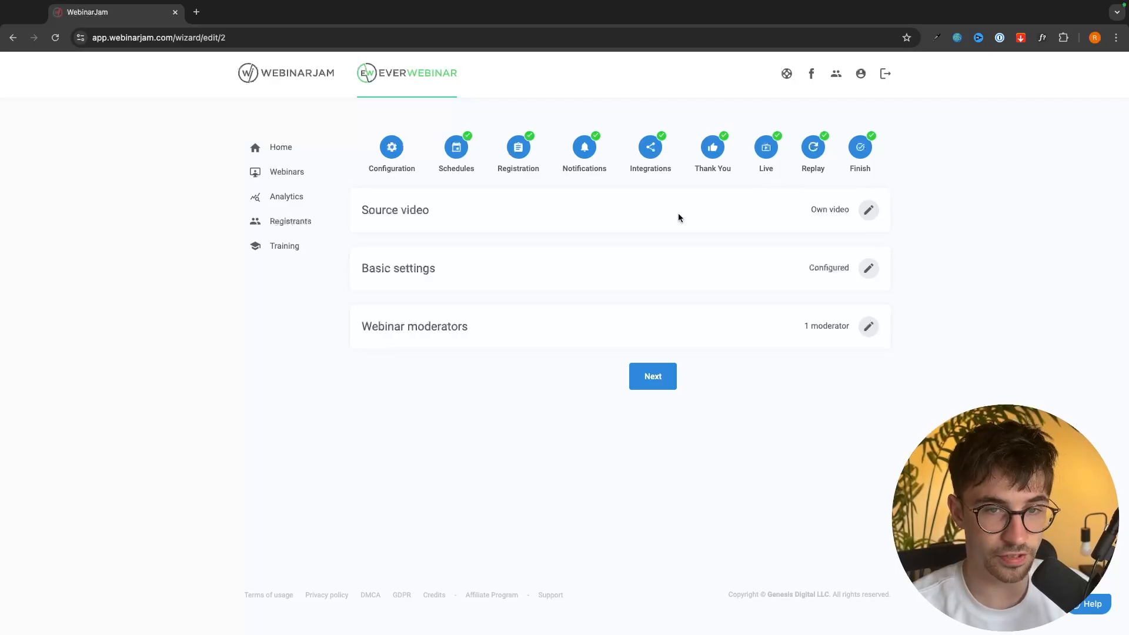
Review the source video options, the external file URL and the allowed formats, and close the setting without saving
click(869, 210)
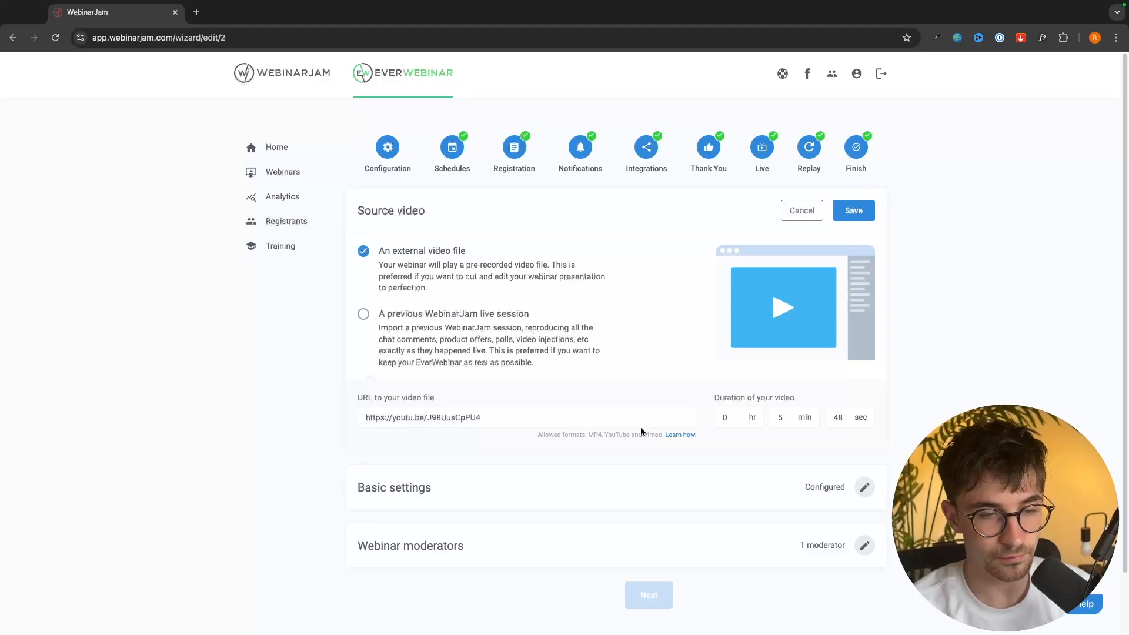
drag(545, 437, 720, 441)
click(656, 439)
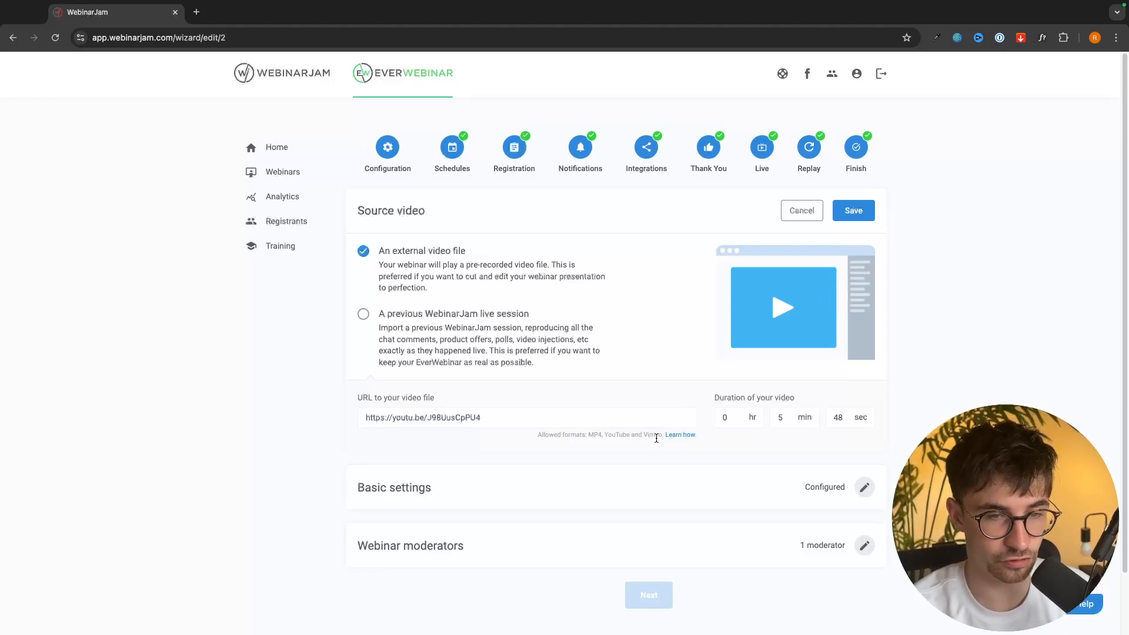
drag(506, 425, 328, 427)
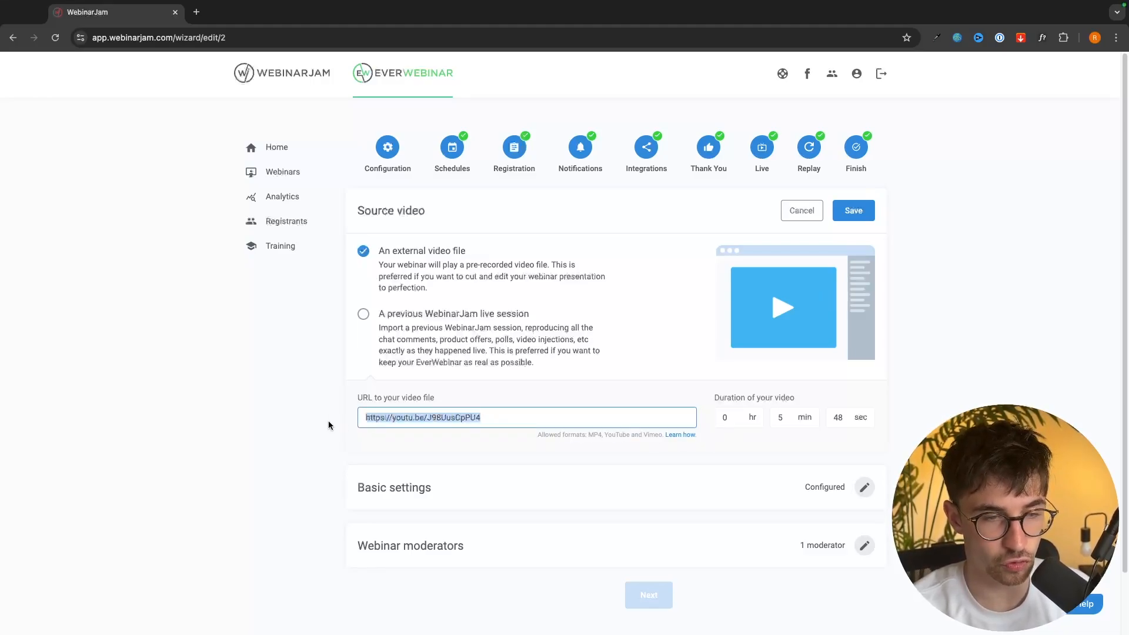
click(367, 422)
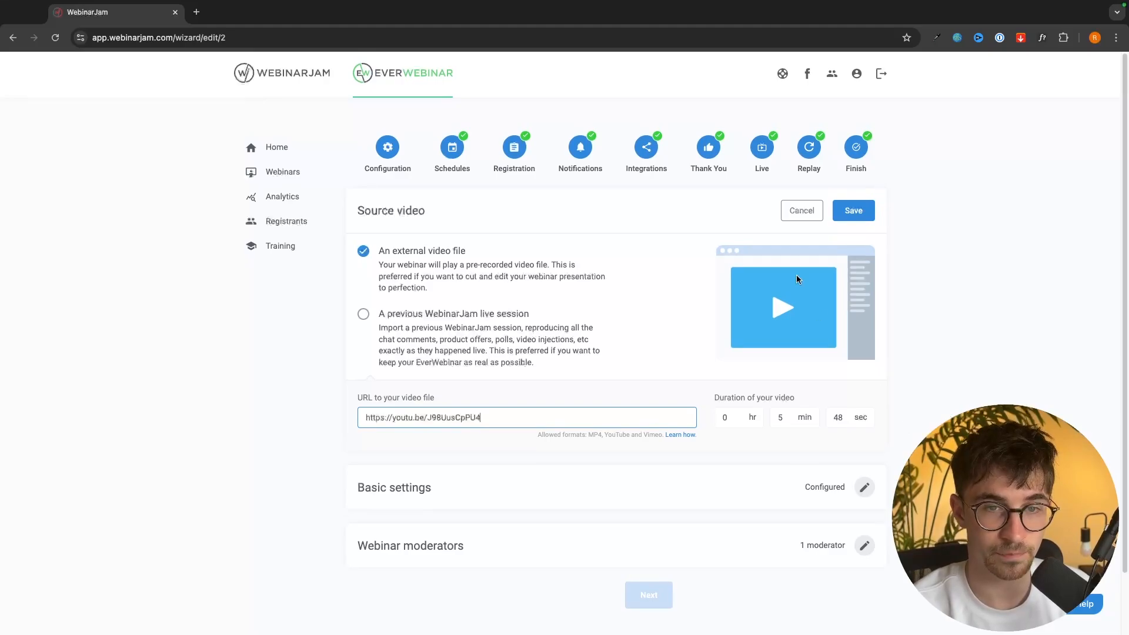
click(799, 211)
Look at the webinar moderators setting with its name and email fields, and close it without saving
triple_click(355, 335)
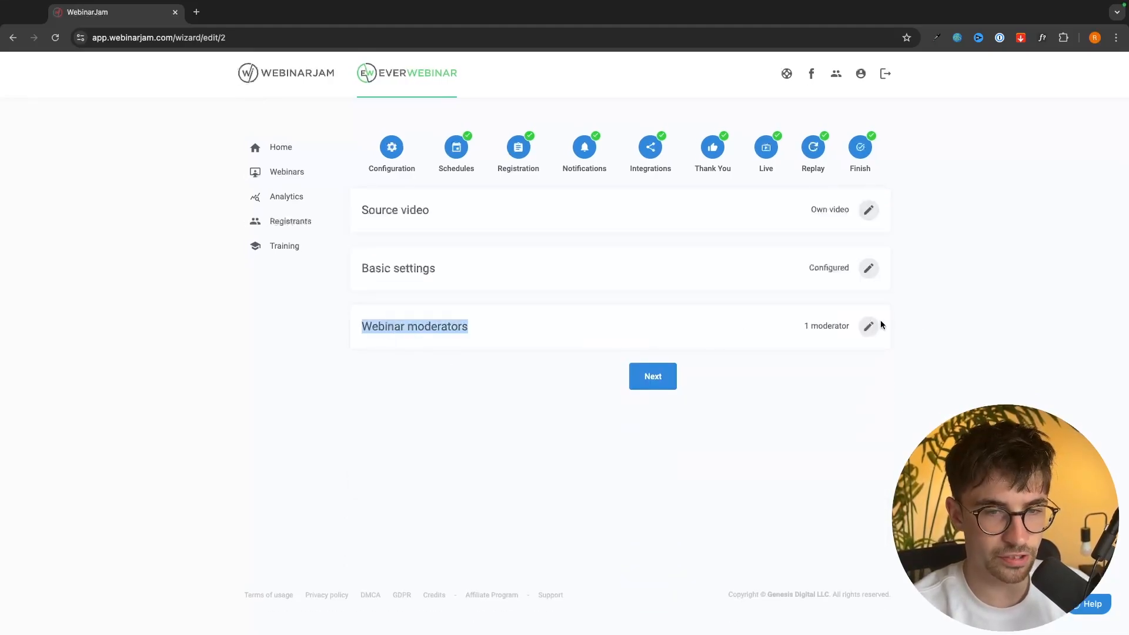
click(869, 326)
click(729, 344)
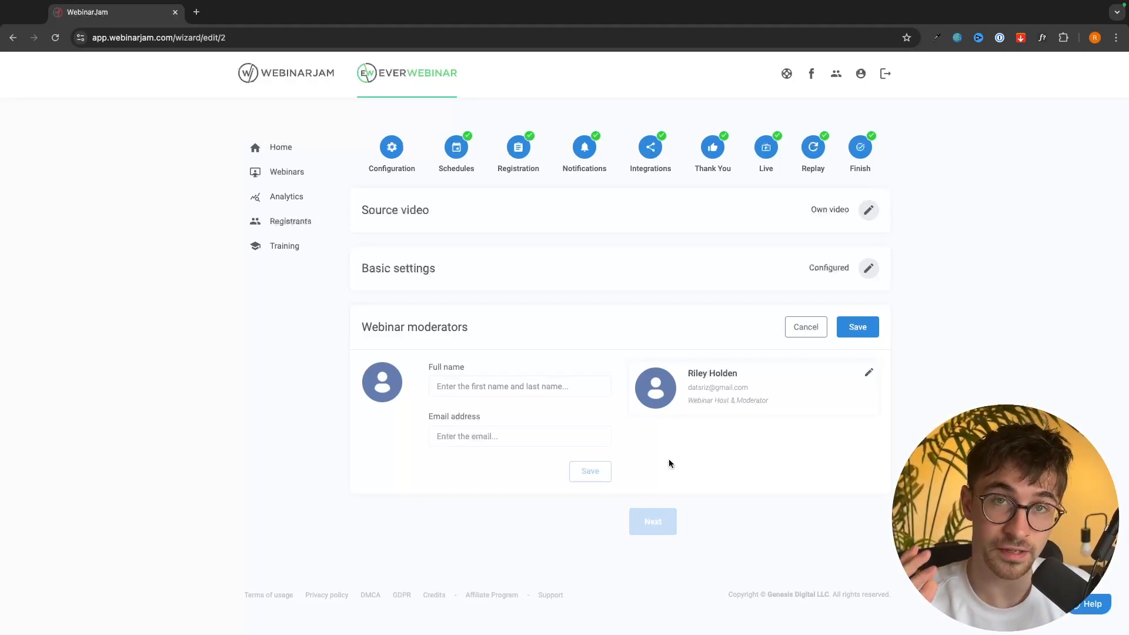
drag(358, 322, 519, 324)
click(518, 325)
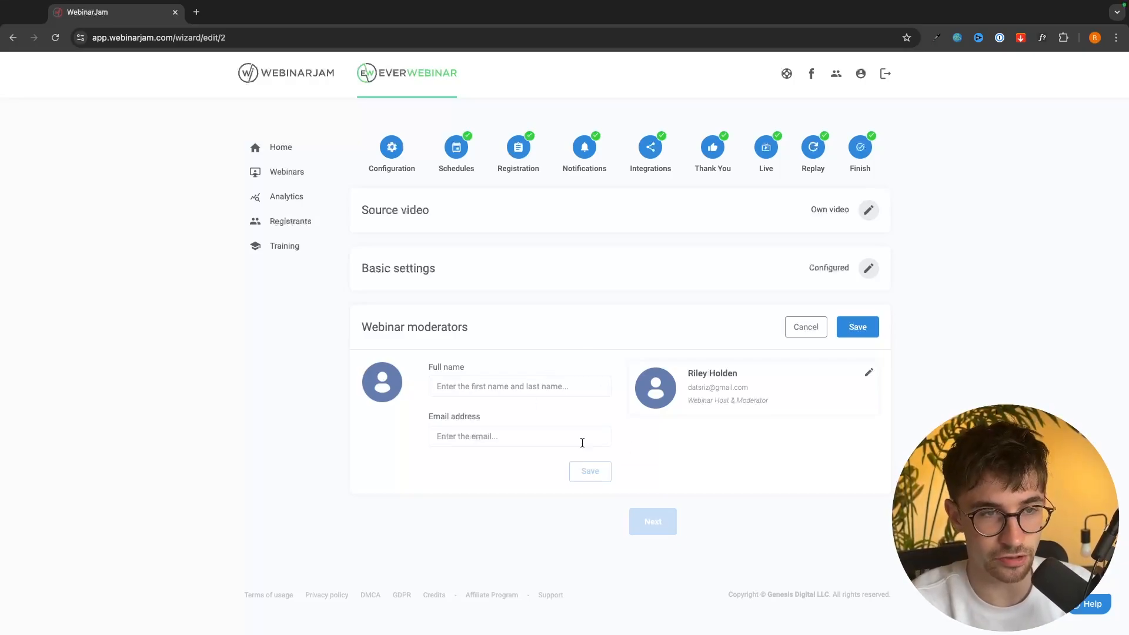
click(818, 332)
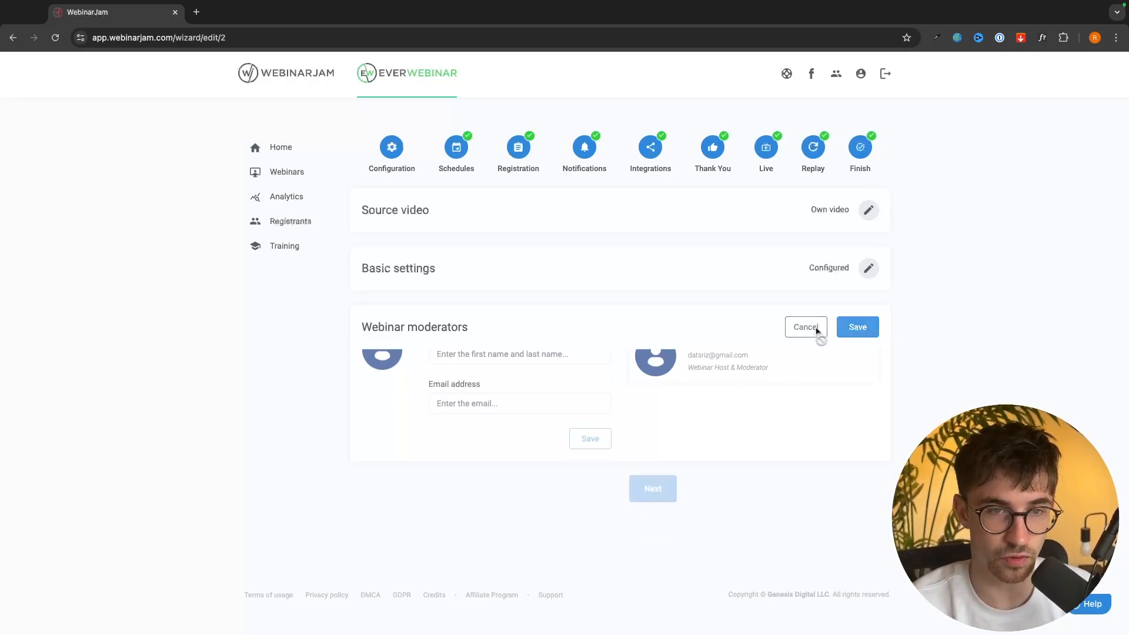
Go to the Live stage of the setup and examine the live chat box's Enable live chat option
click(763, 144)
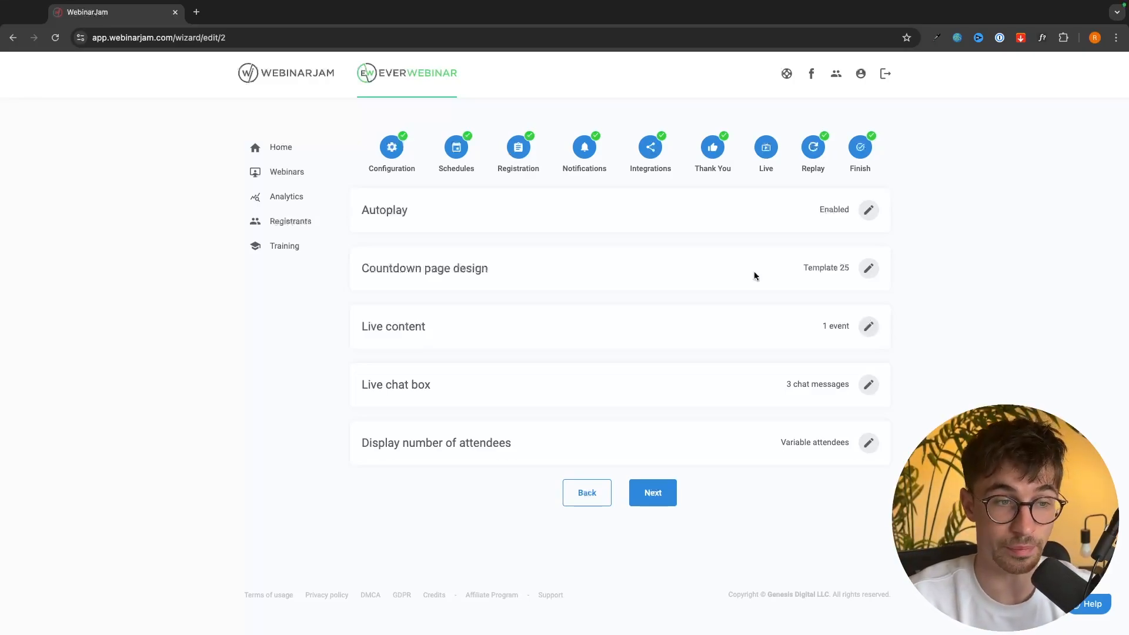
drag(352, 391, 436, 388)
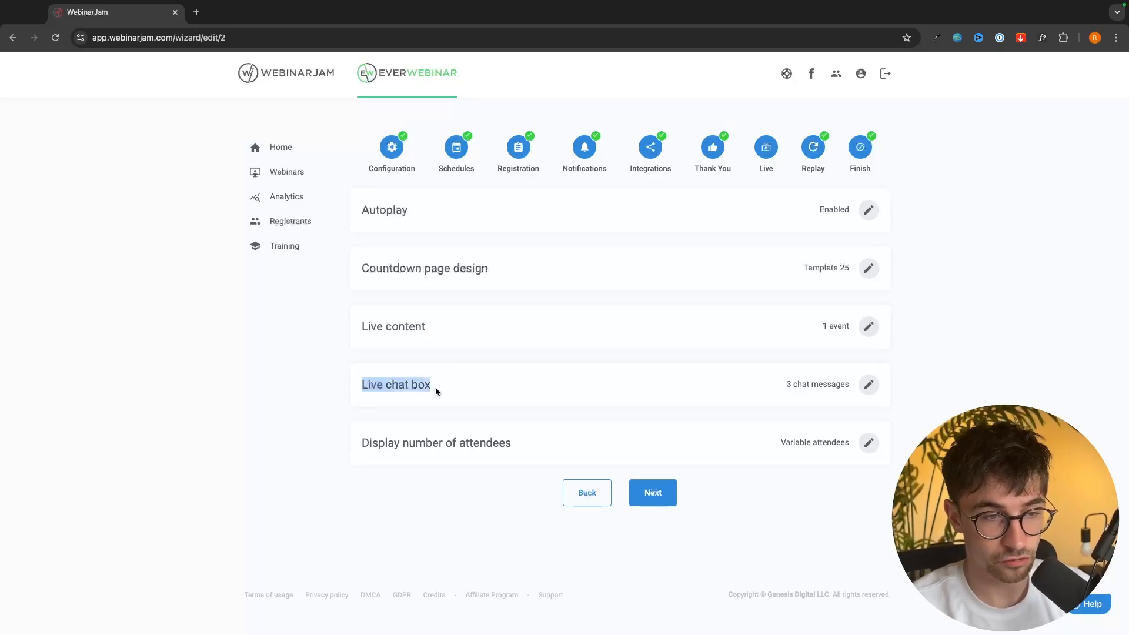
click(869, 385)
scroll(926, 390, down, 3)
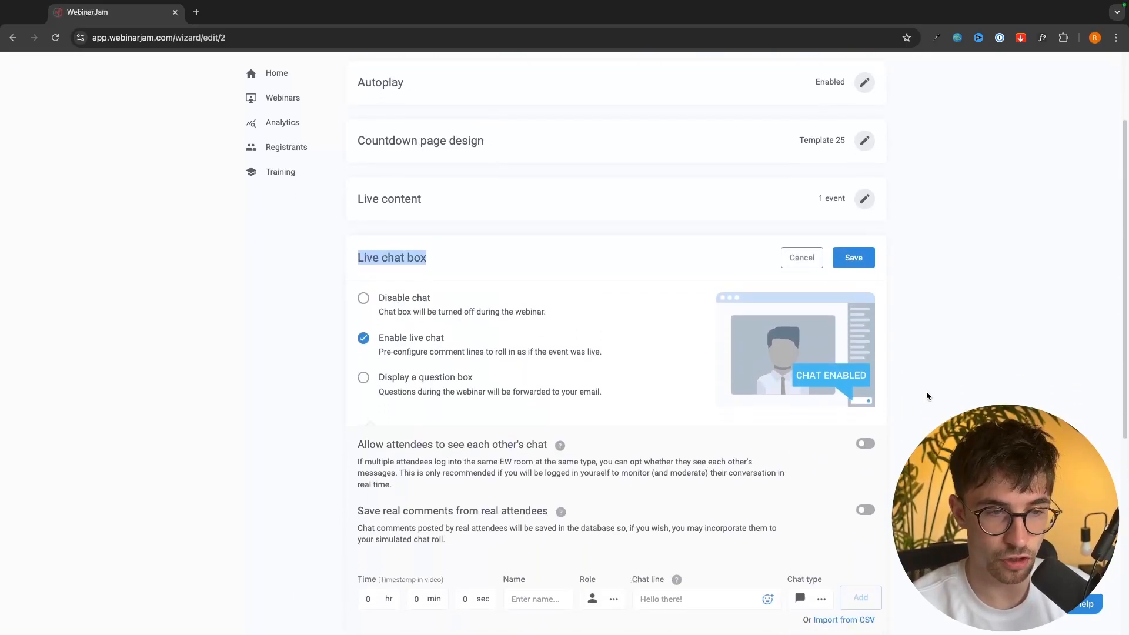
click(489, 228)
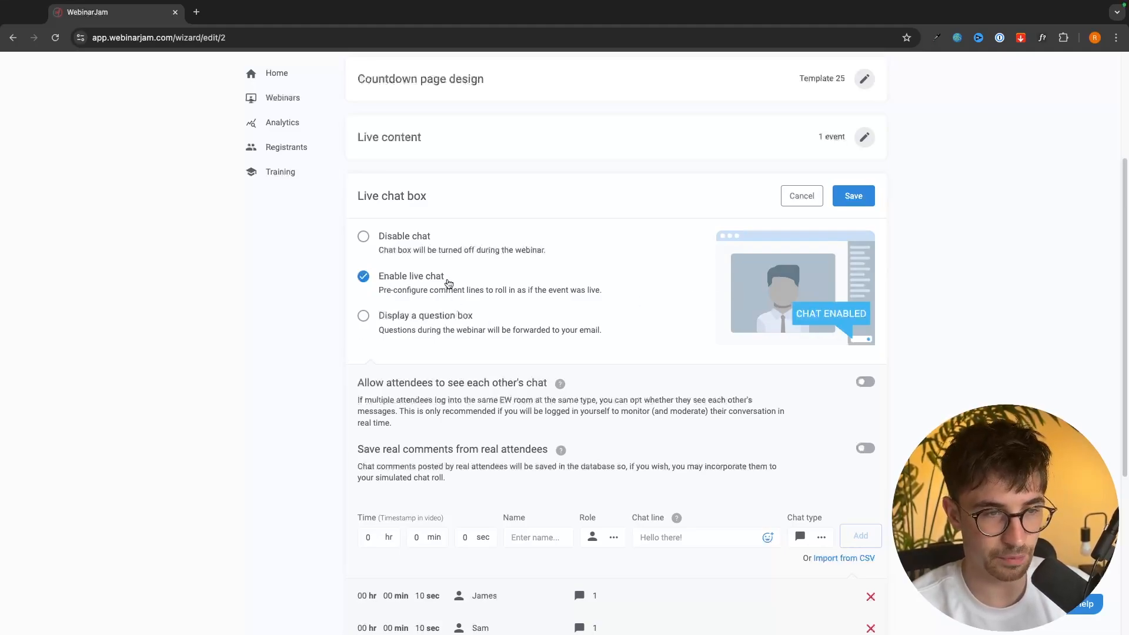
drag(367, 297, 616, 293)
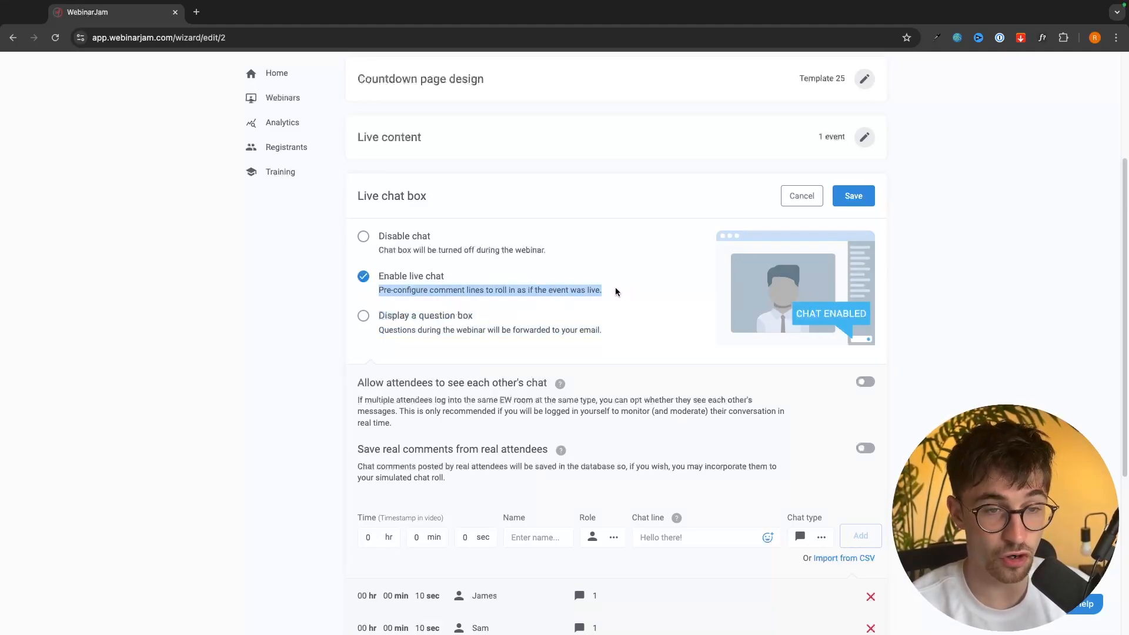
click(640, 305)
Examine the timestamps and commenter names of the pre-configured chat lines
scroll(640, 303, down, 3)
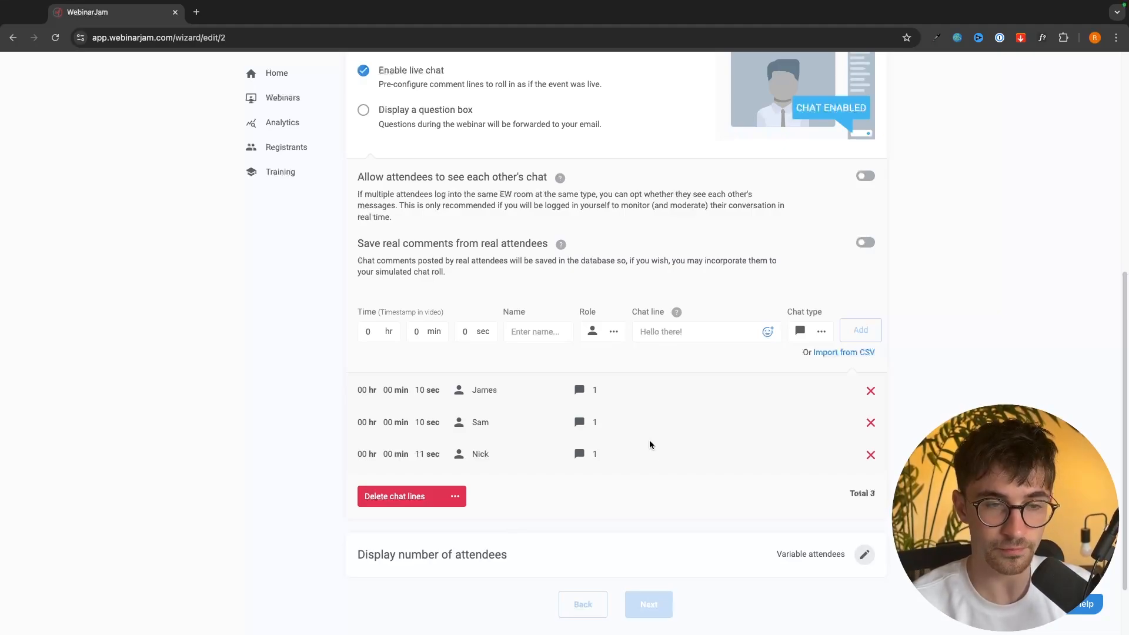
drag(361, 389, 459, 390)
click(354, 404)
drag(355, 396, 432, 391)
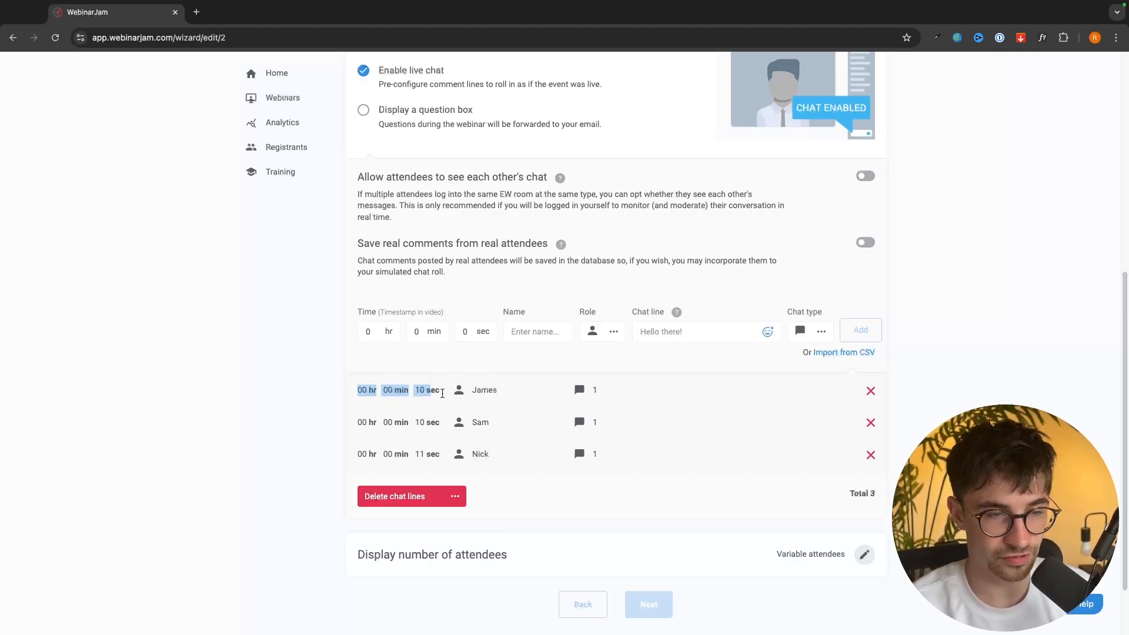
click(634, 460)
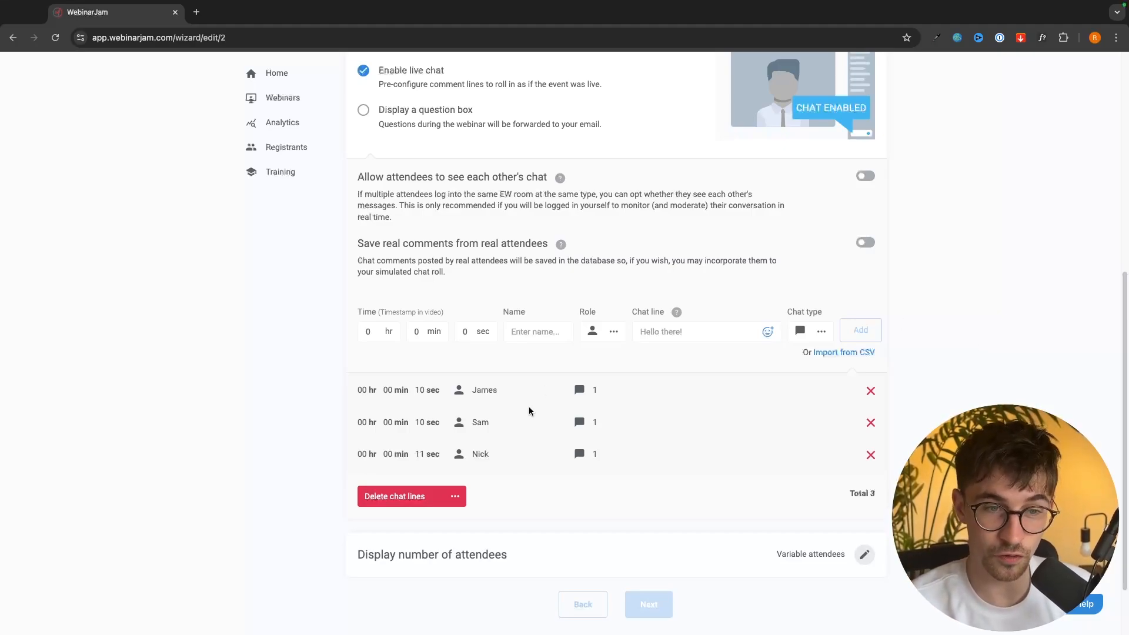
drag(473, 392, 516, 435)
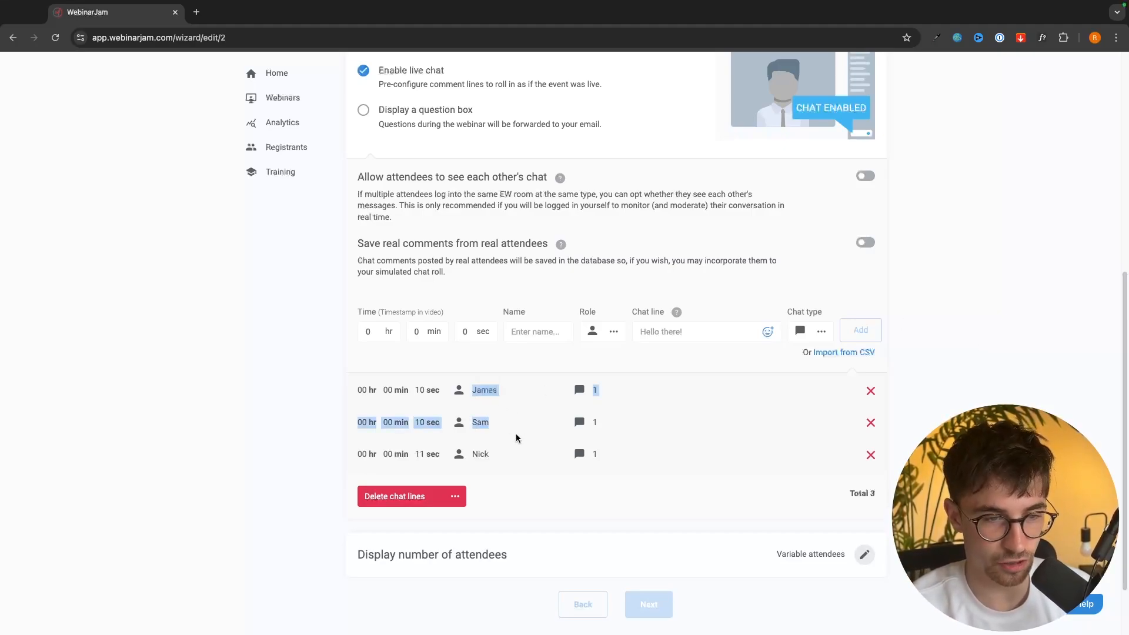
click(520, 441)
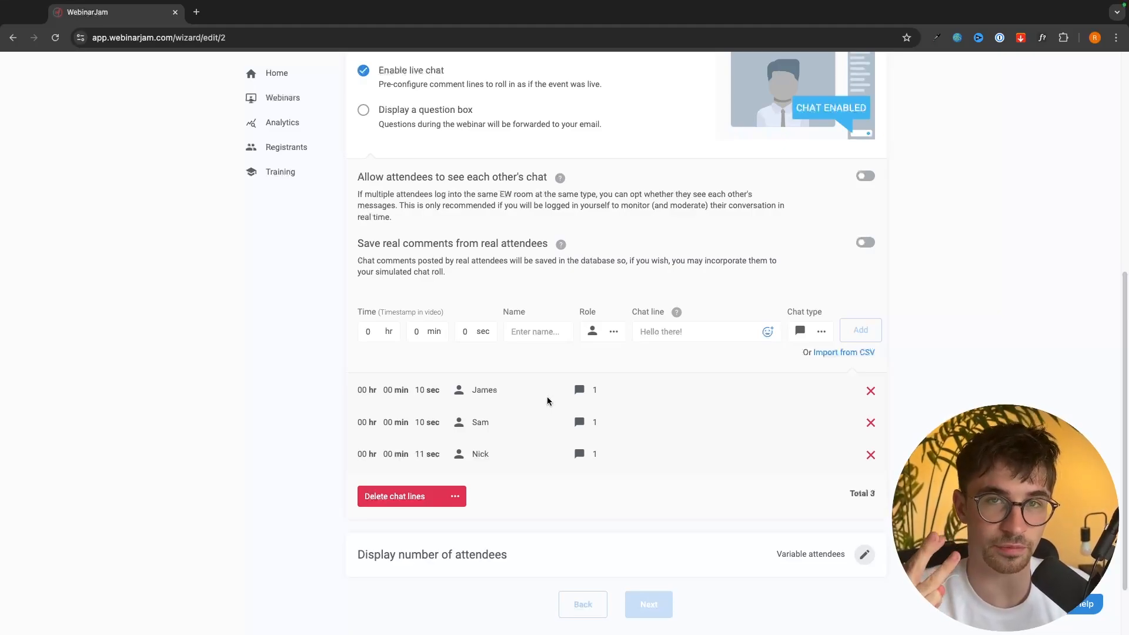
Set the new simulated chat line's timestamp to 3 minutes and enter the commenter's first name
click(427, 332)
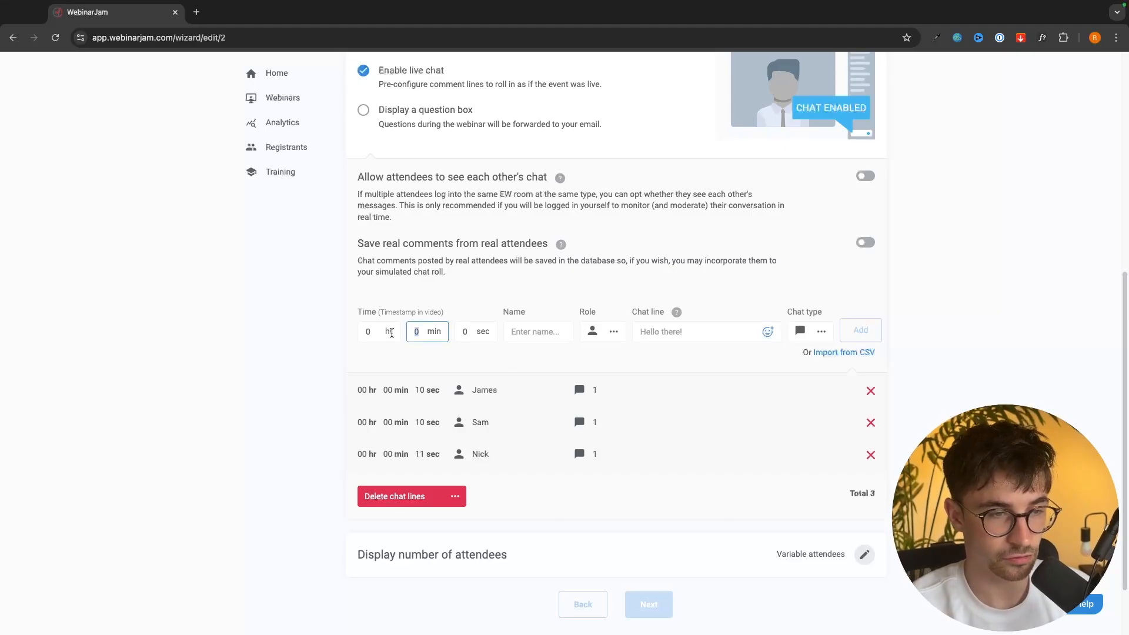
text(3)
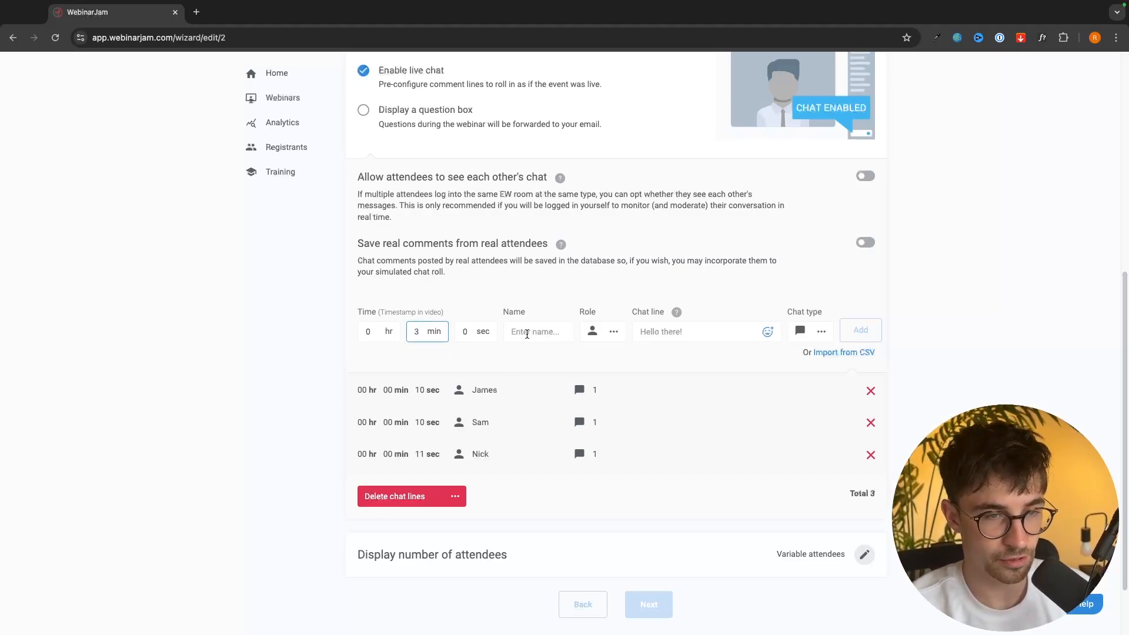
click(527, 333)
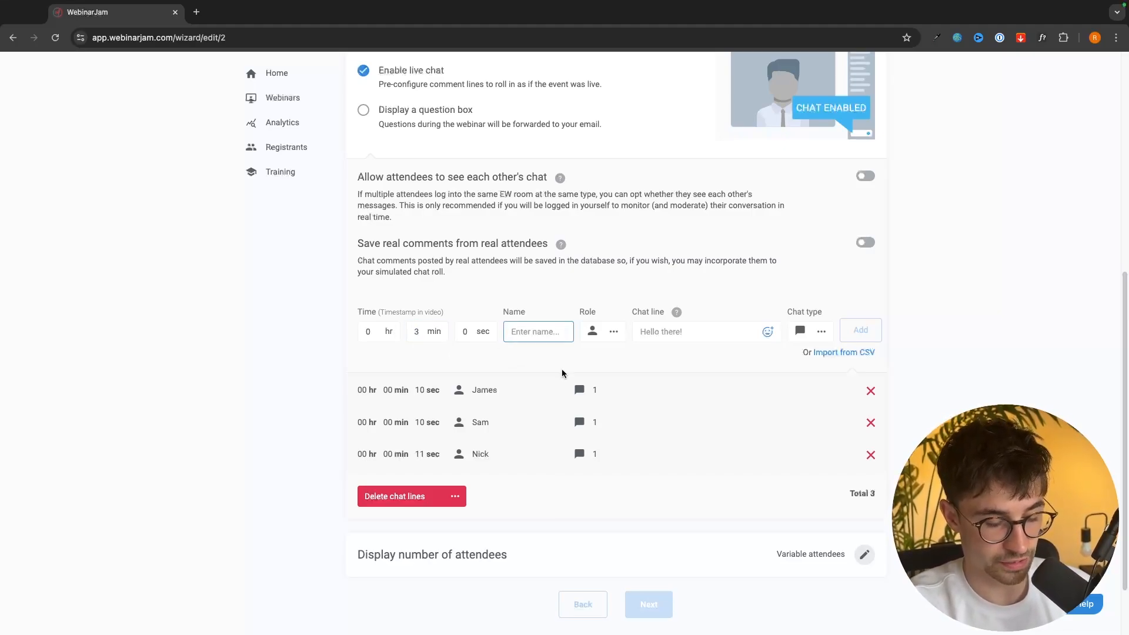
text(Ja)
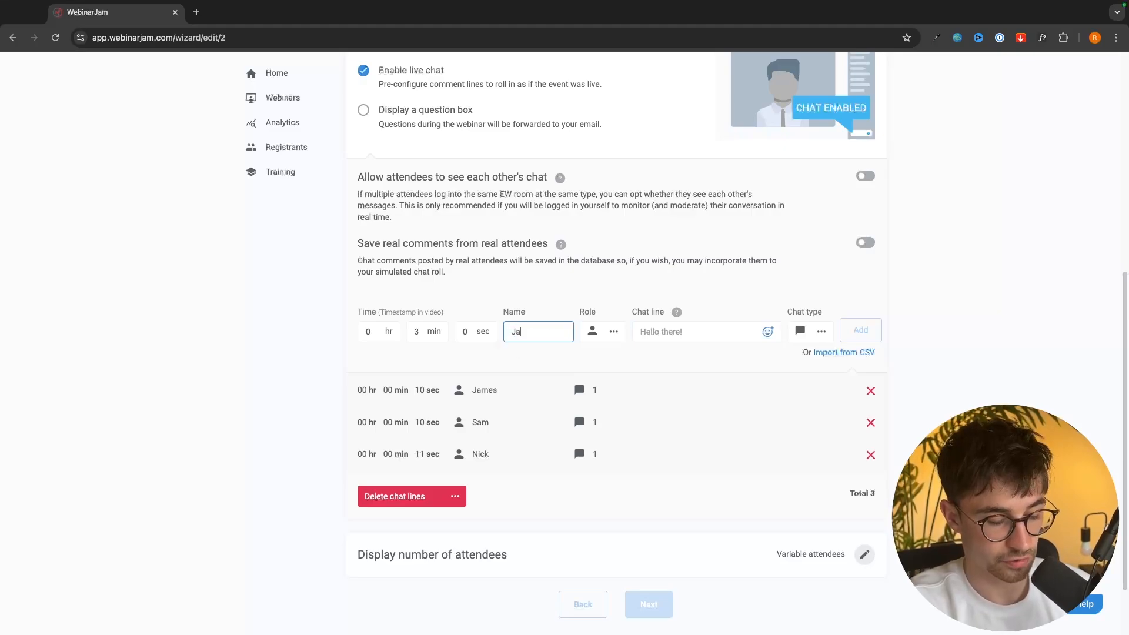
text(k)
key(BackSpace)
text(cob)
Enter "I want to quit my job and retire my parents" as the chat line and add it to the simulated chat
click(698, 331)
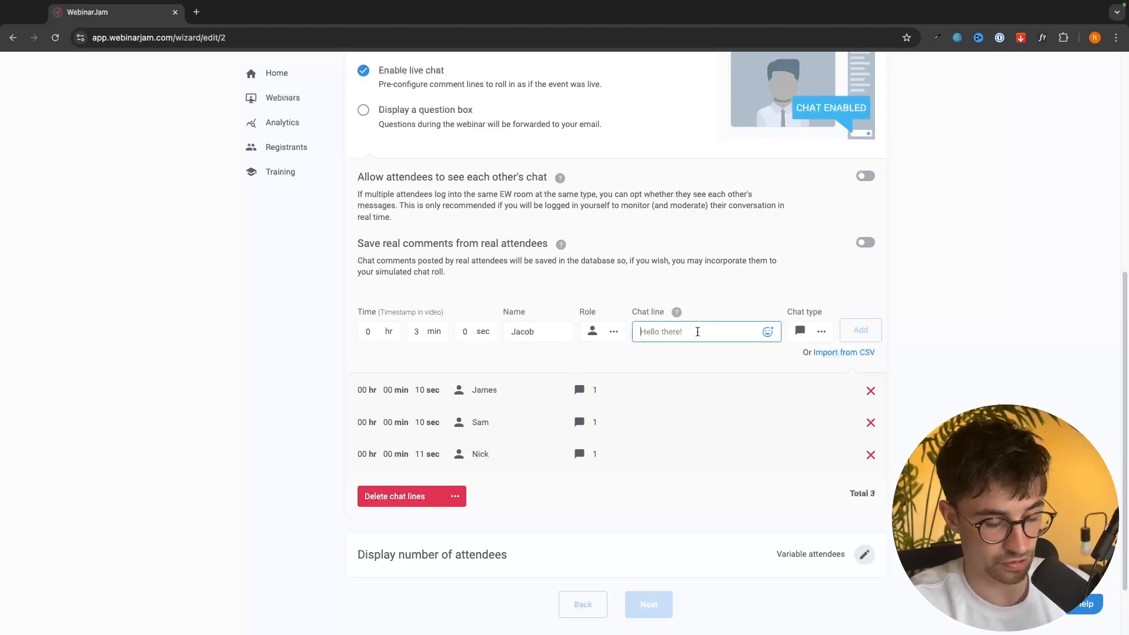
text(I want to quit my job and re)
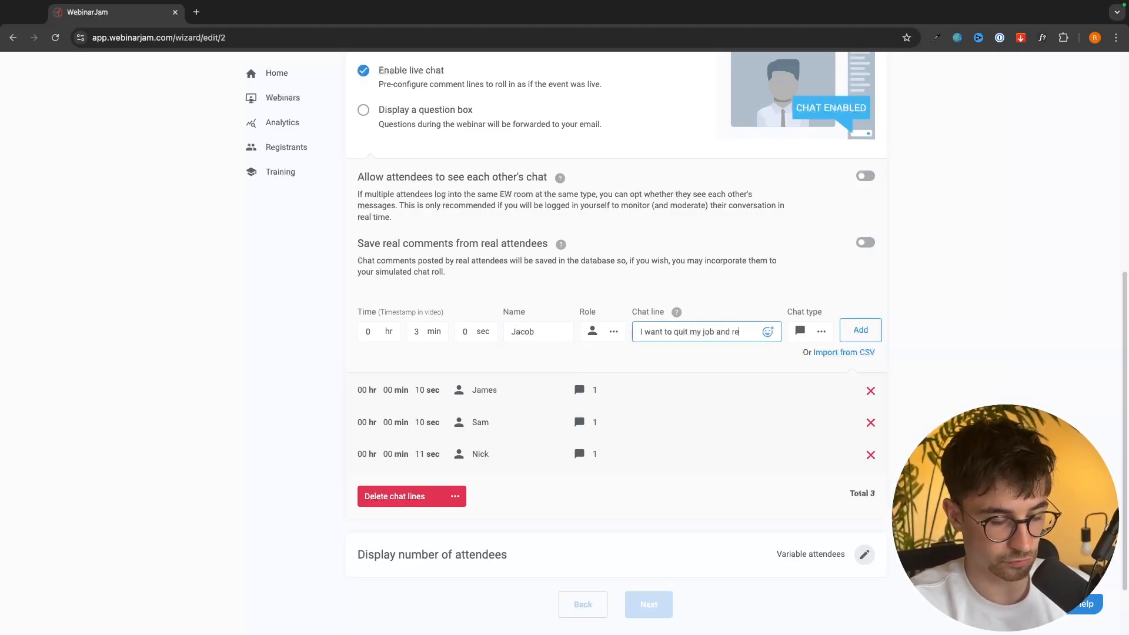
text(tire my paretns)
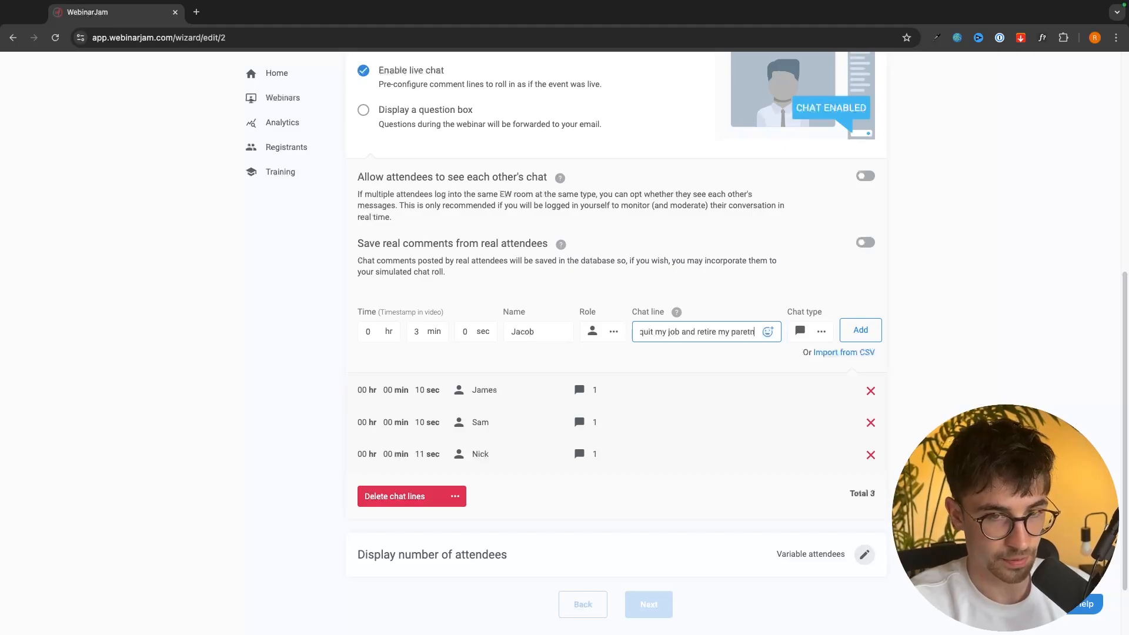
key(BackSpace)
key(BackSpace)
key(BackSpace)
text(nts)
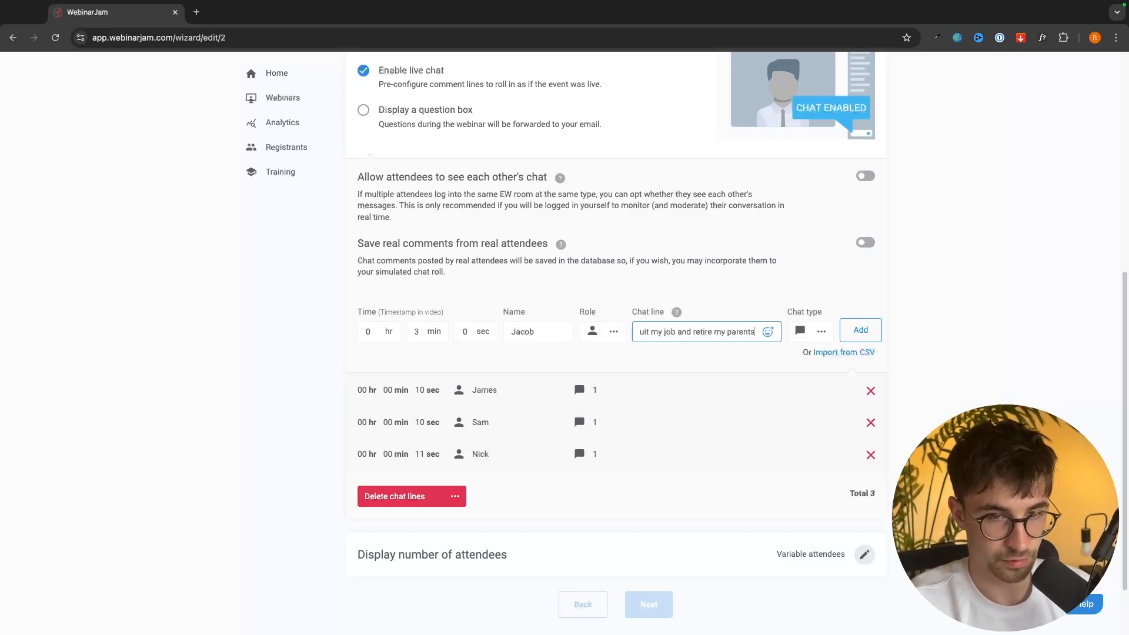
click(866, 336)
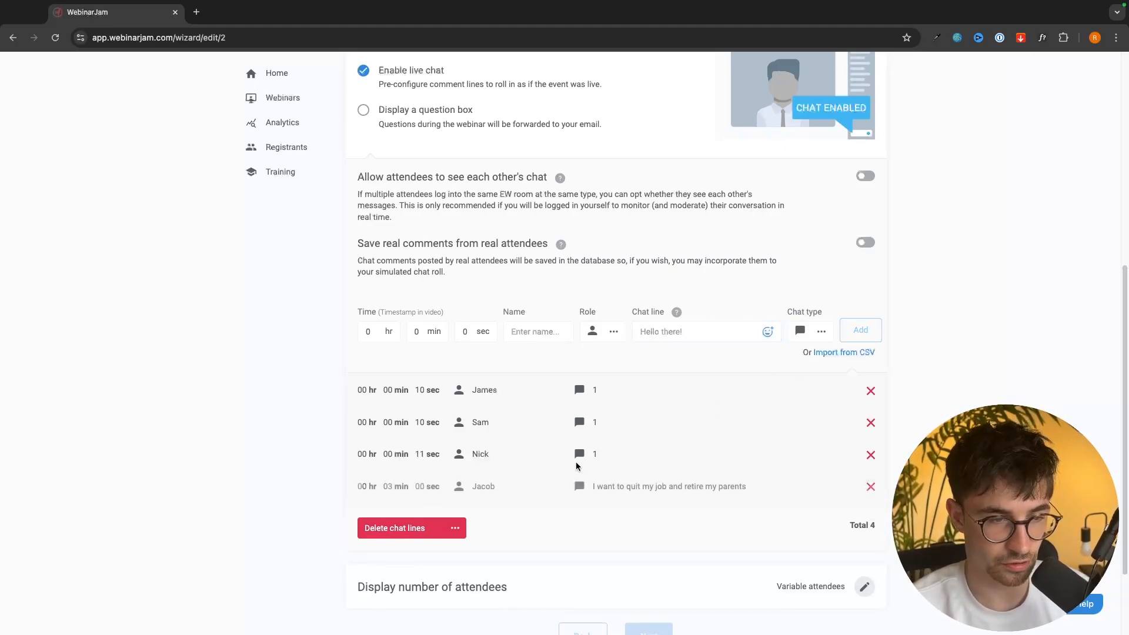
Review the added chat line and the CSV import option, and close the live chat box settings
drag(376, 504, 781, 484)
click(781, 484)
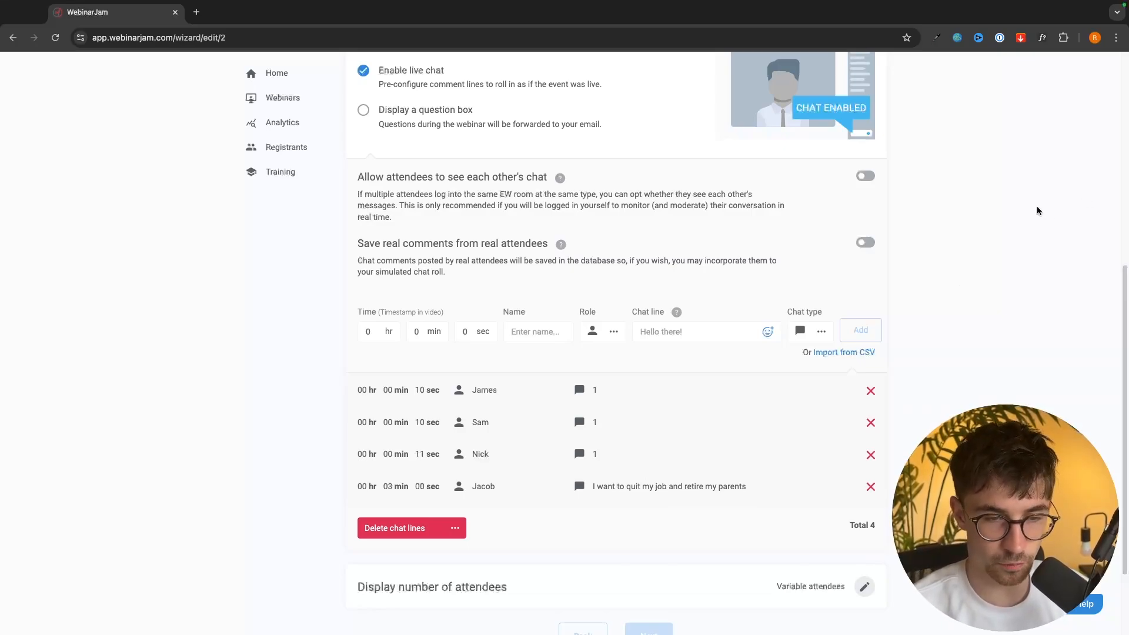
scroll(847, 341, down, 1)
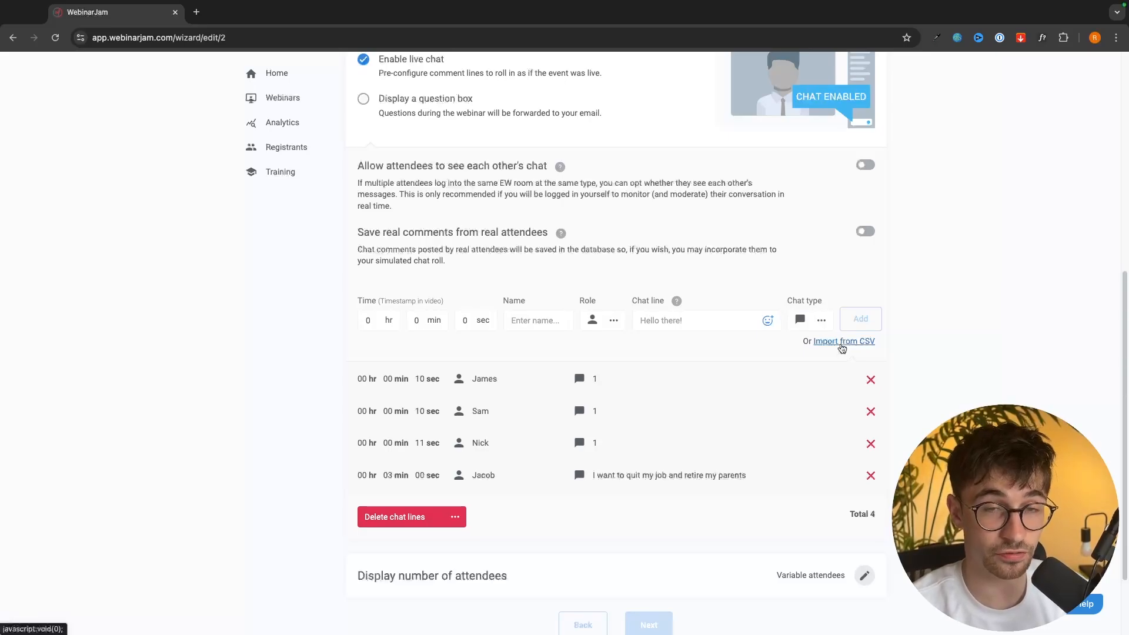
scroll(842, 348, up, 4)
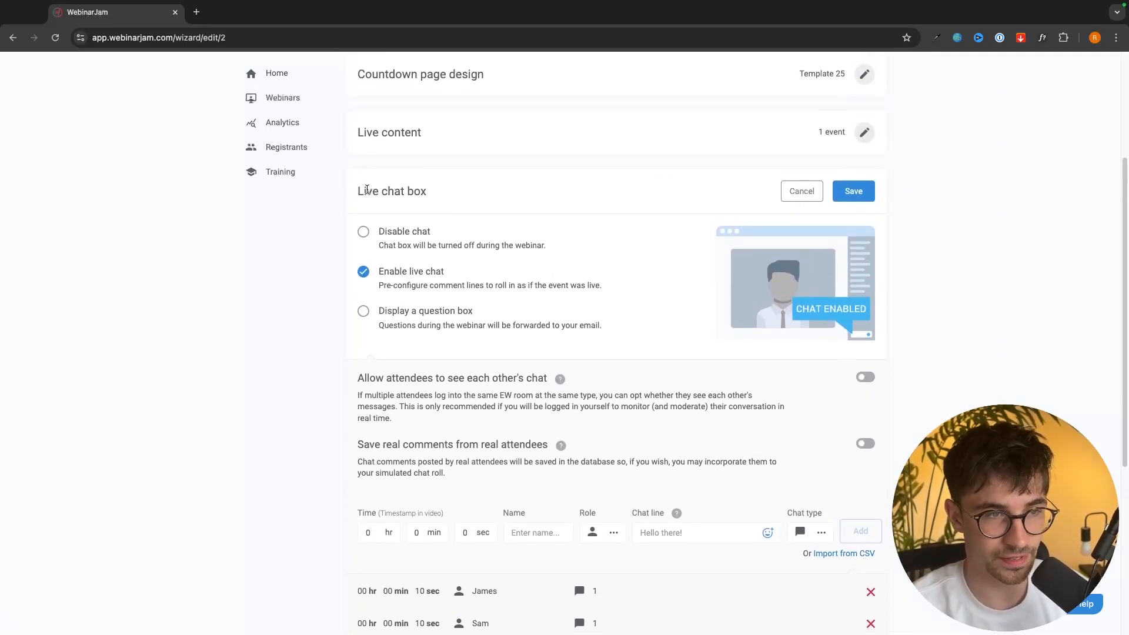
drag(366, 189, 459, 195)
click(464, 199)
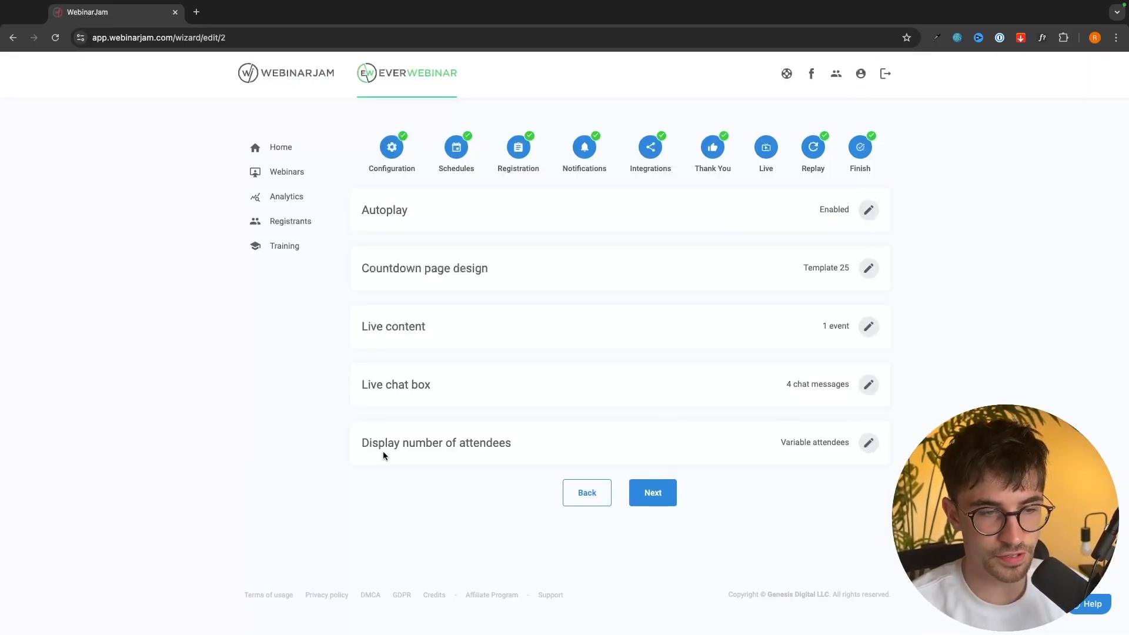
Open the attendee number display settings and compare the hidden attendee count with the actual real attendees option
drag(383, 450, 577, 443)
click(843, 435)
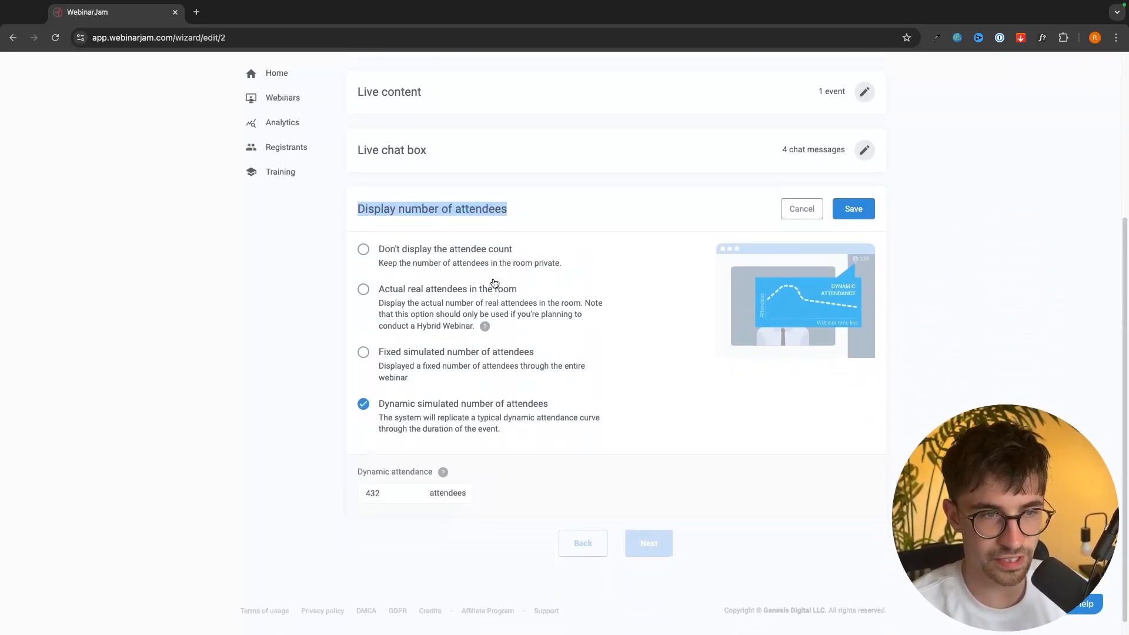
click(441, 255)
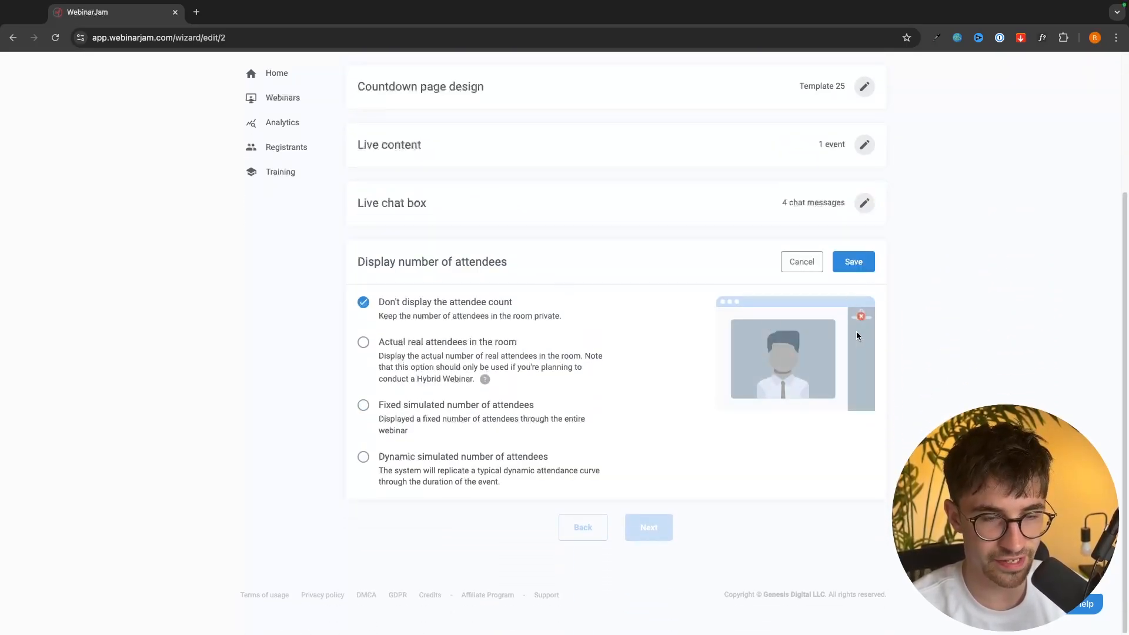
click(433, 347)
drag(381, 345, 542, 347)
click(687, 358)
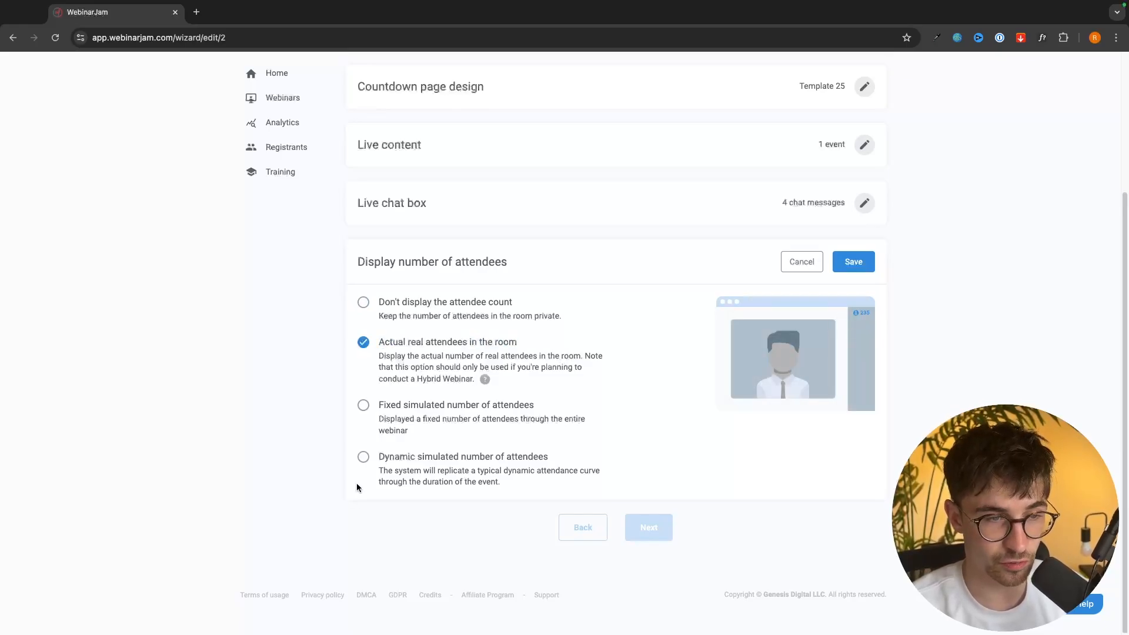
Set the fixed simulated attendance to 567 attendees, switch it to a dynamic simulated number, and save the attendee display settings
click(415, 407)
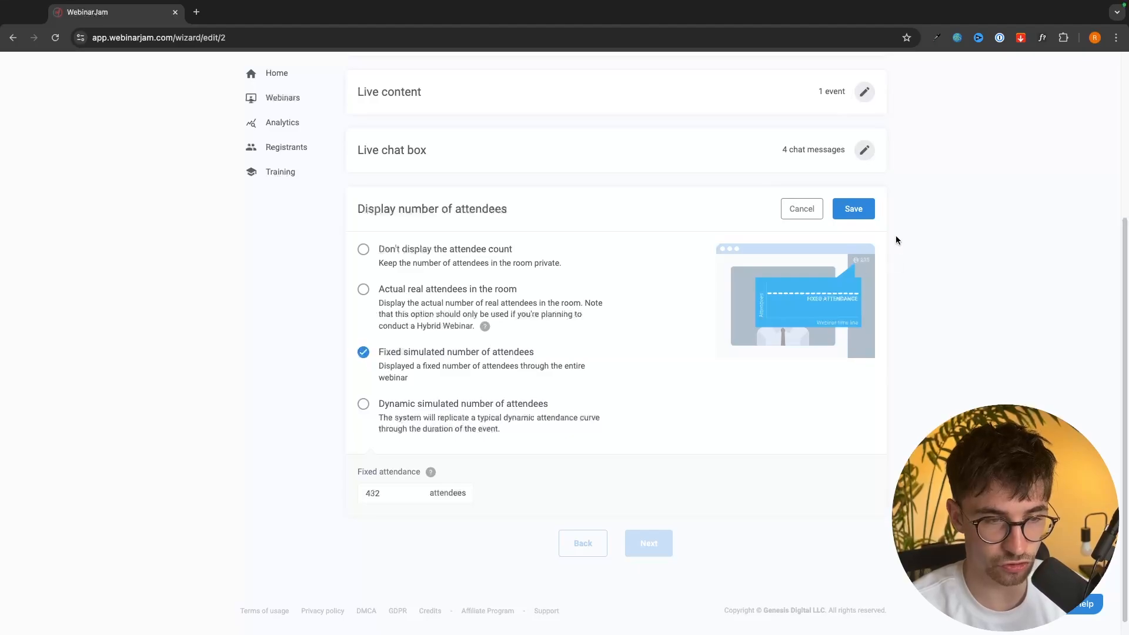
double_click(389, 491)
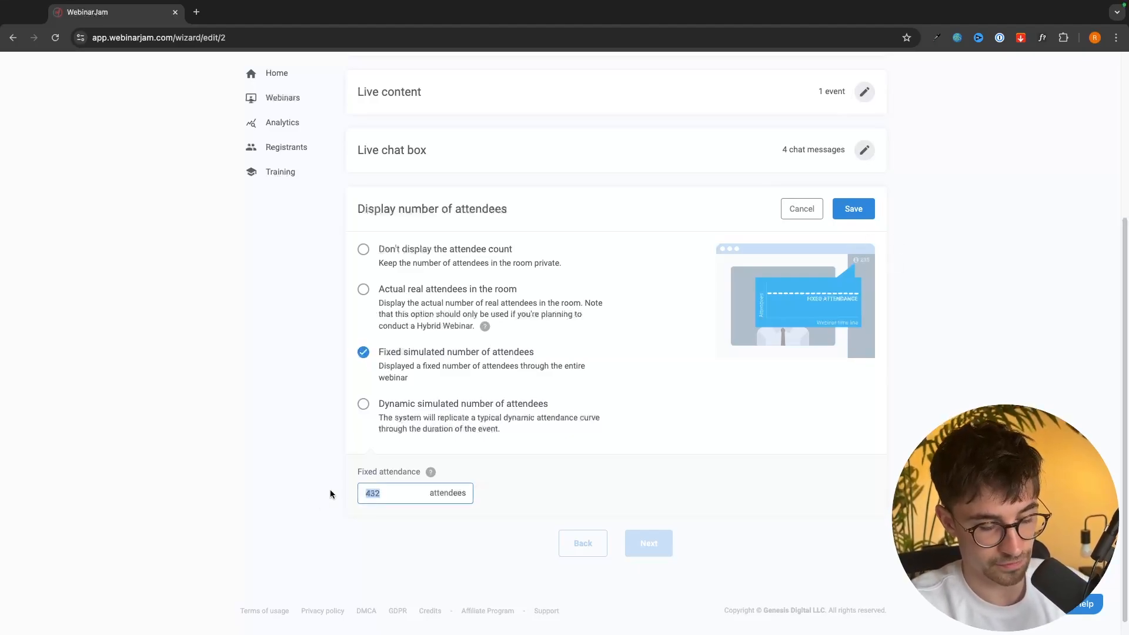
text(567)
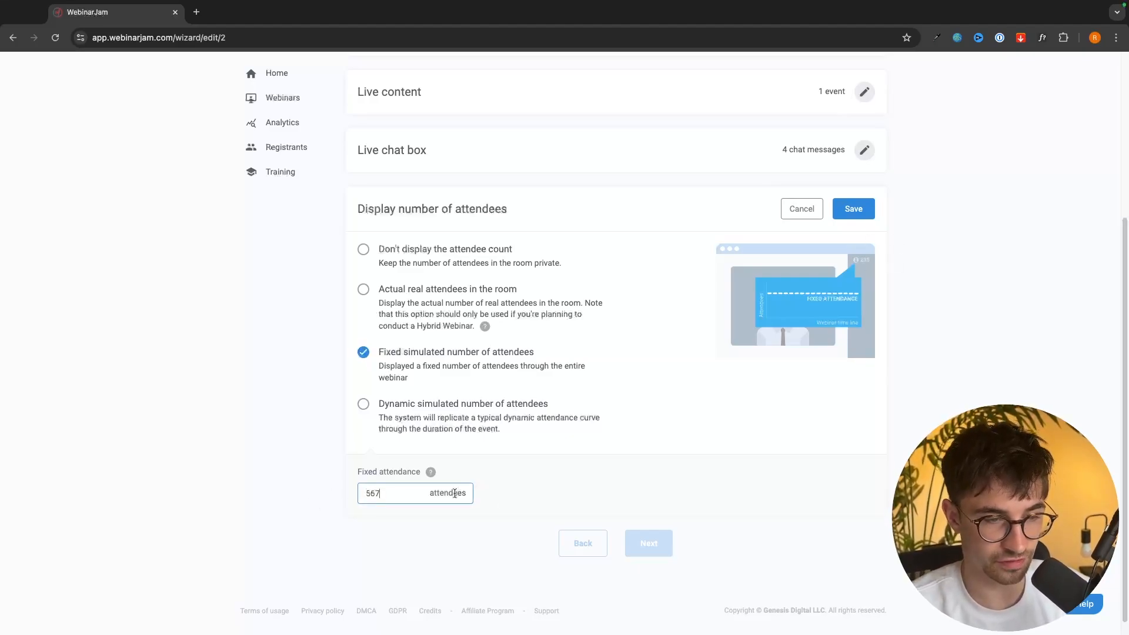
click(863, 264)
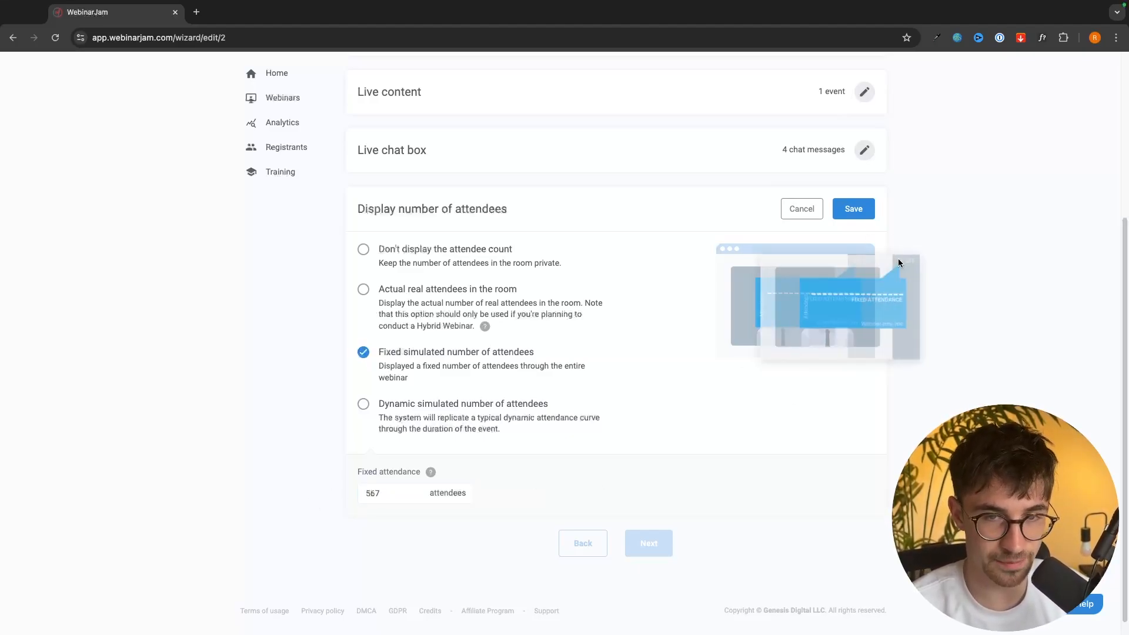
click(469, 405)
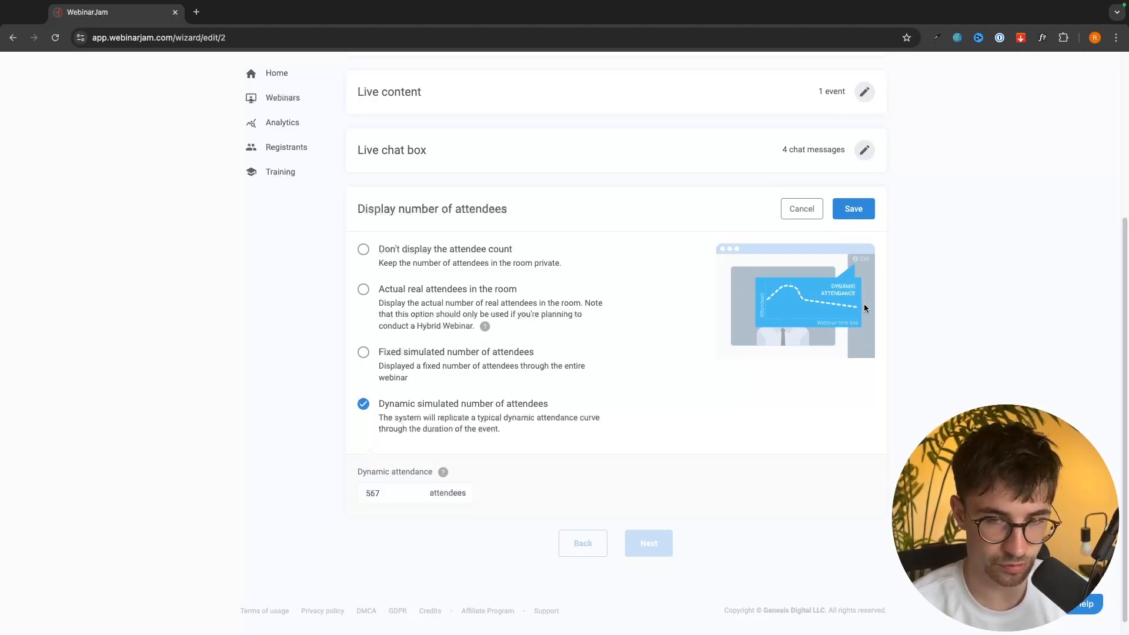
click(852, 210)
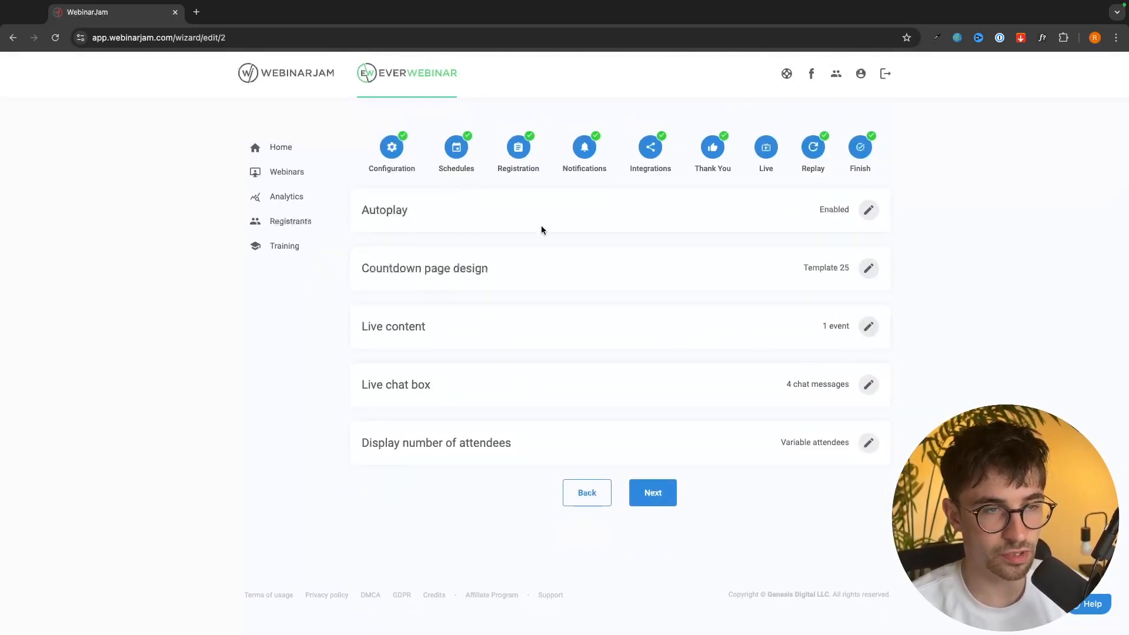
Review the webinar schedule series along with the replay, late attendance and Just-In-Time options, and close the schedules without saving
click(456, 160)
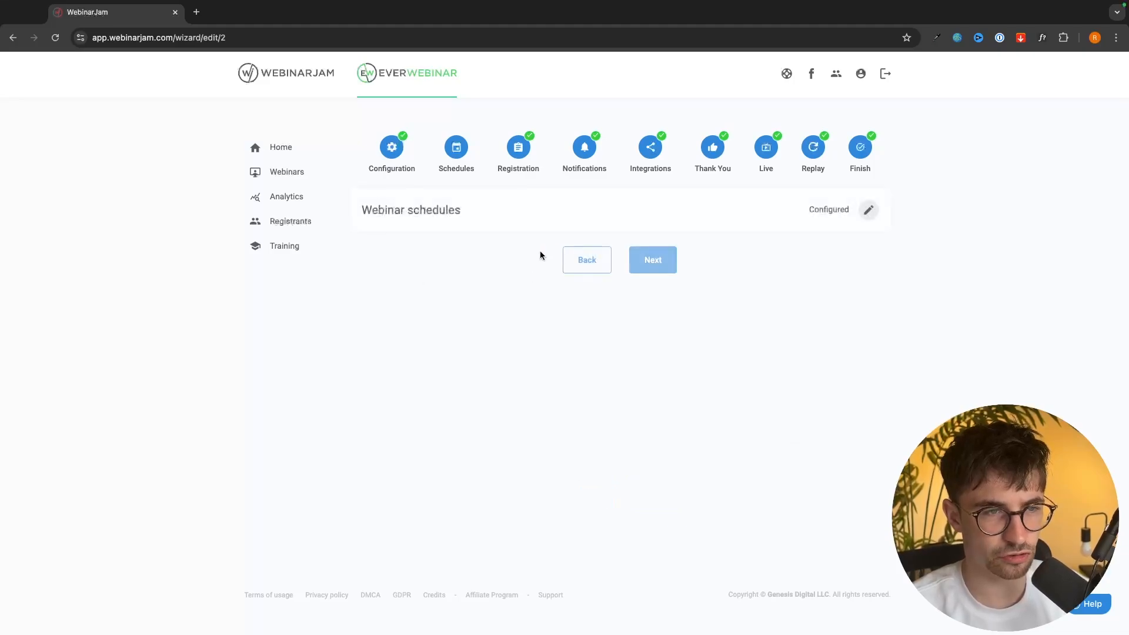
click(869, 211)
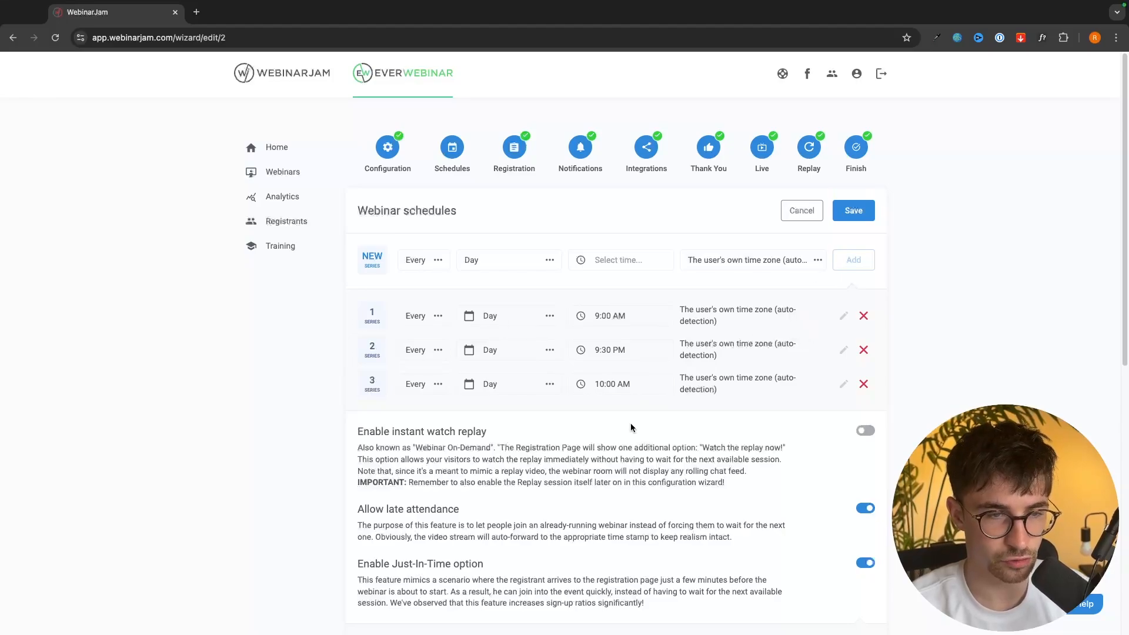
click(513, 150)
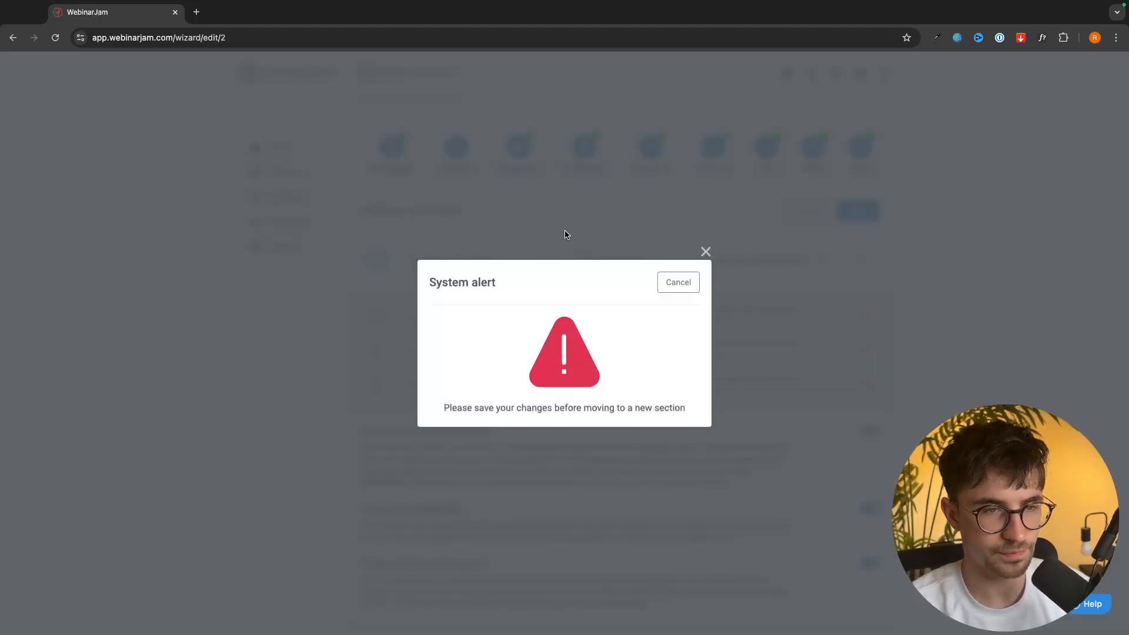
click(705, 252)
click(819, 218)
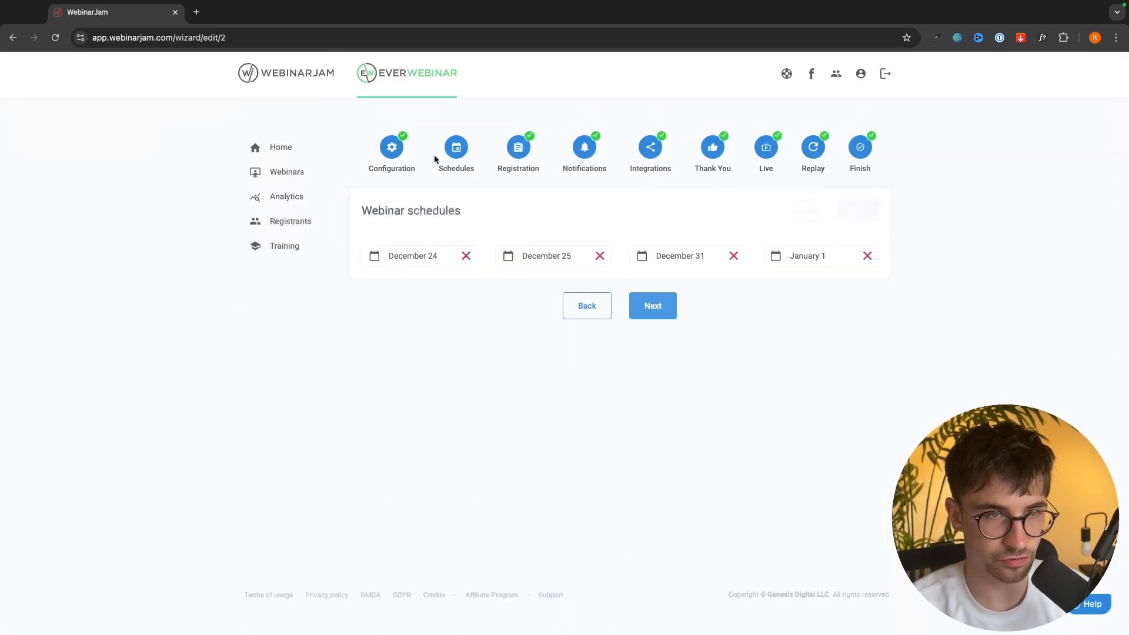
Browse the registration page design templates and preview the currently selected one
click(507, 158)
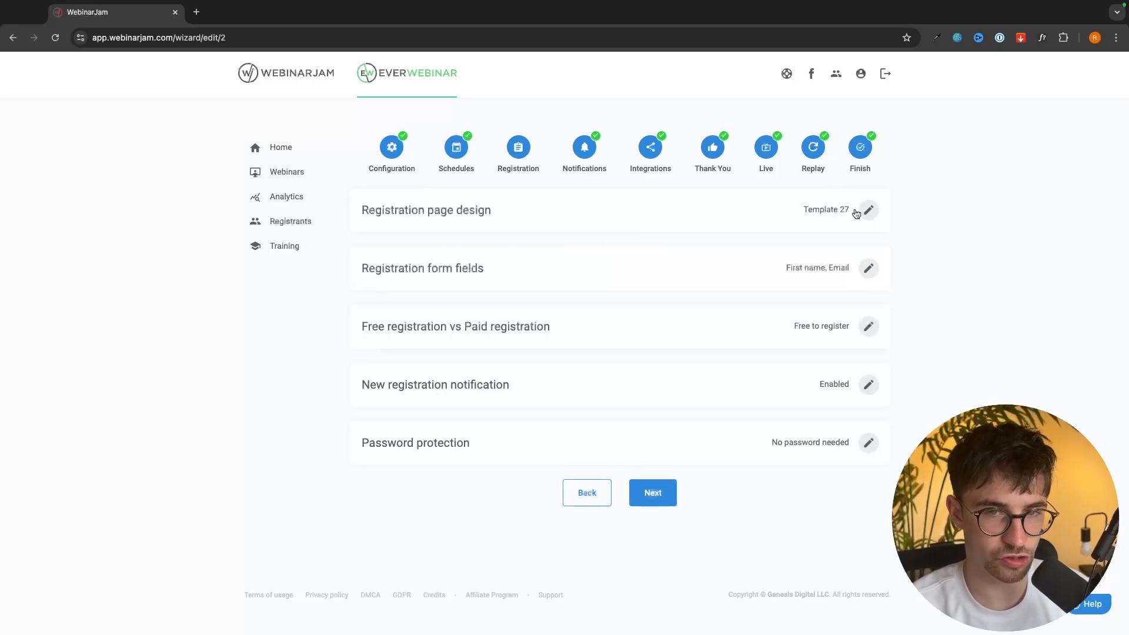
click(868, 210)
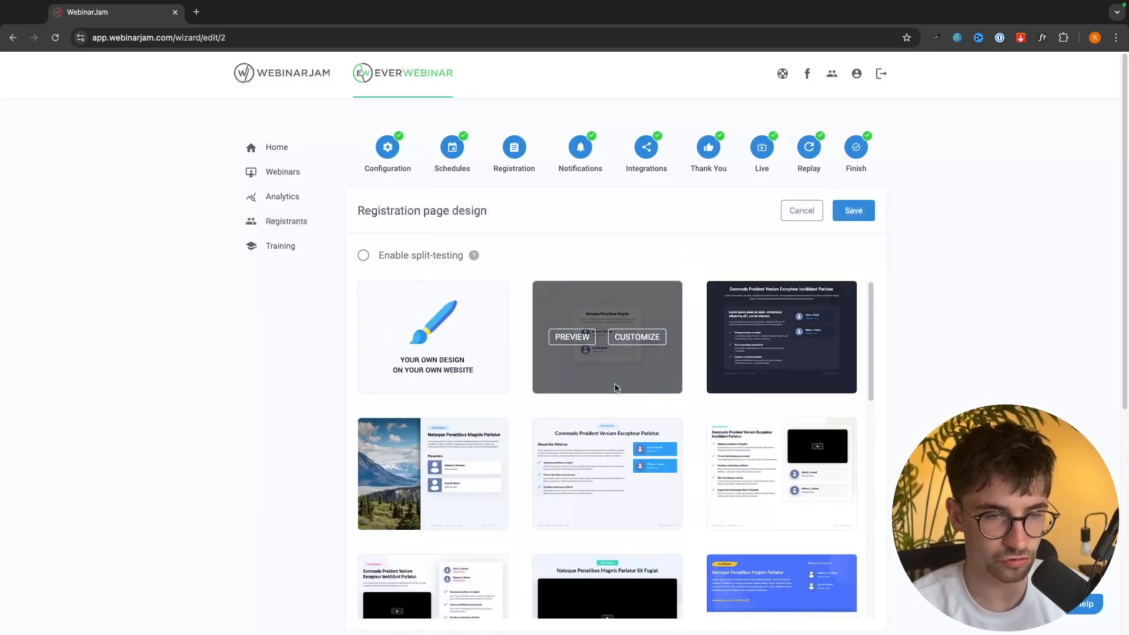
scroll(615, 388, down, 10)
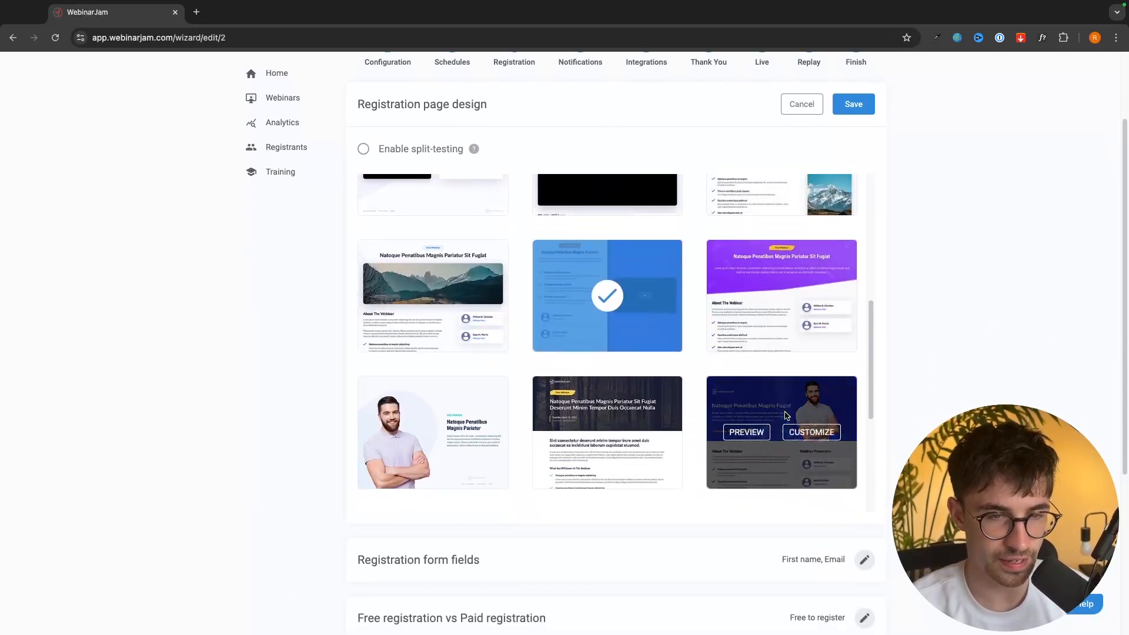
scroll(786, 416, down, 2)
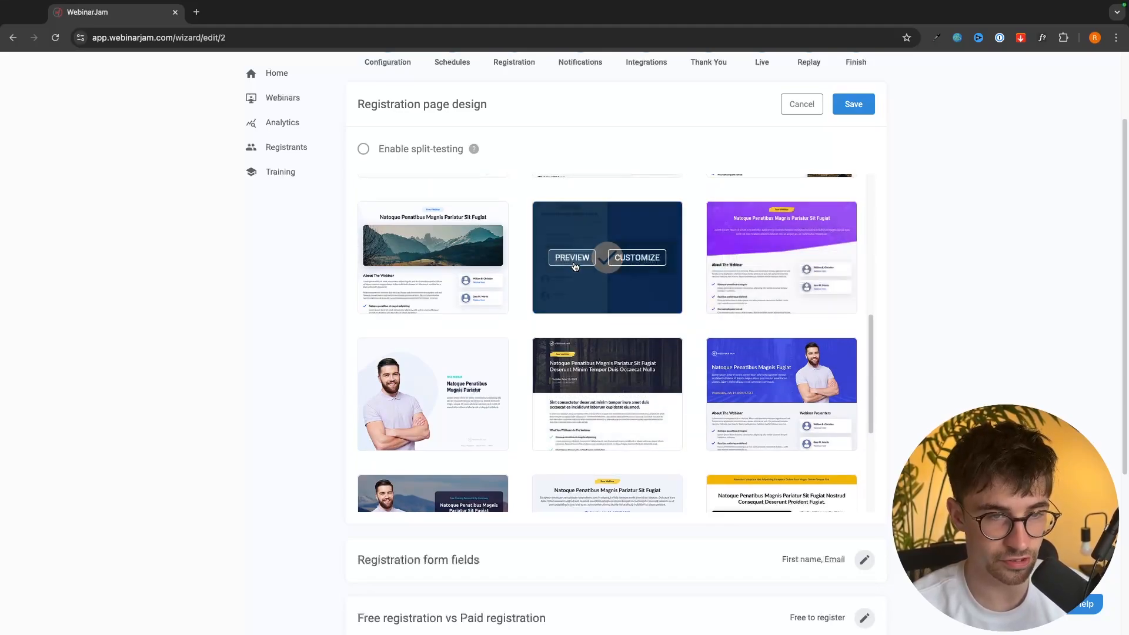
click(598, 259)
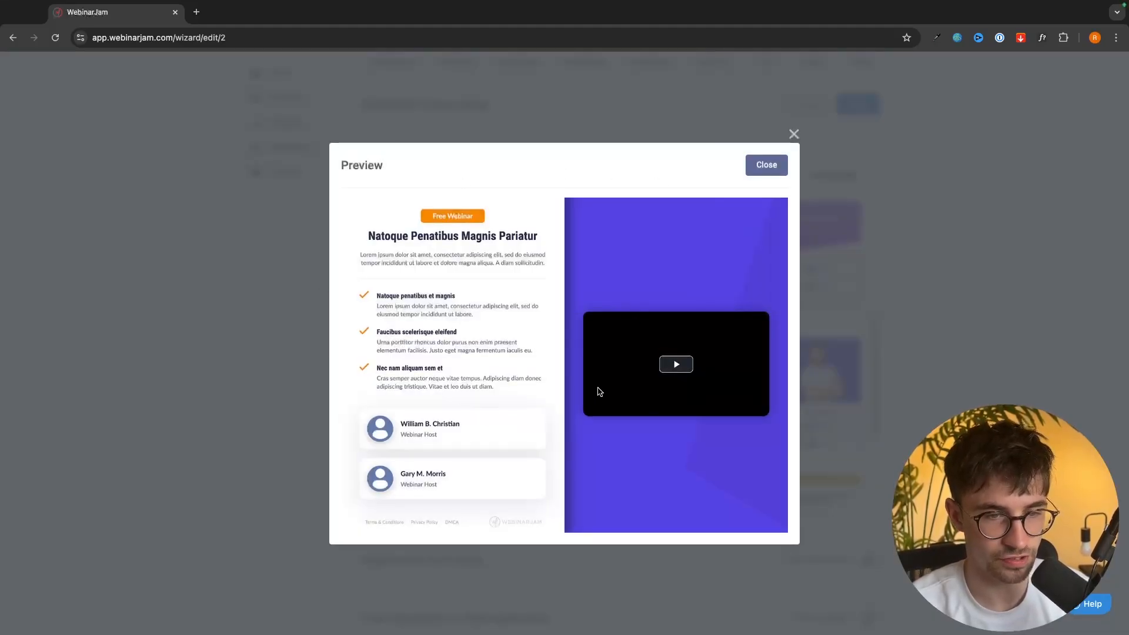
click(766, 165)
Launch the builder for the selected registration page template with the Registration bar layout and examine its editable bullet text blocks
click(638, 258)
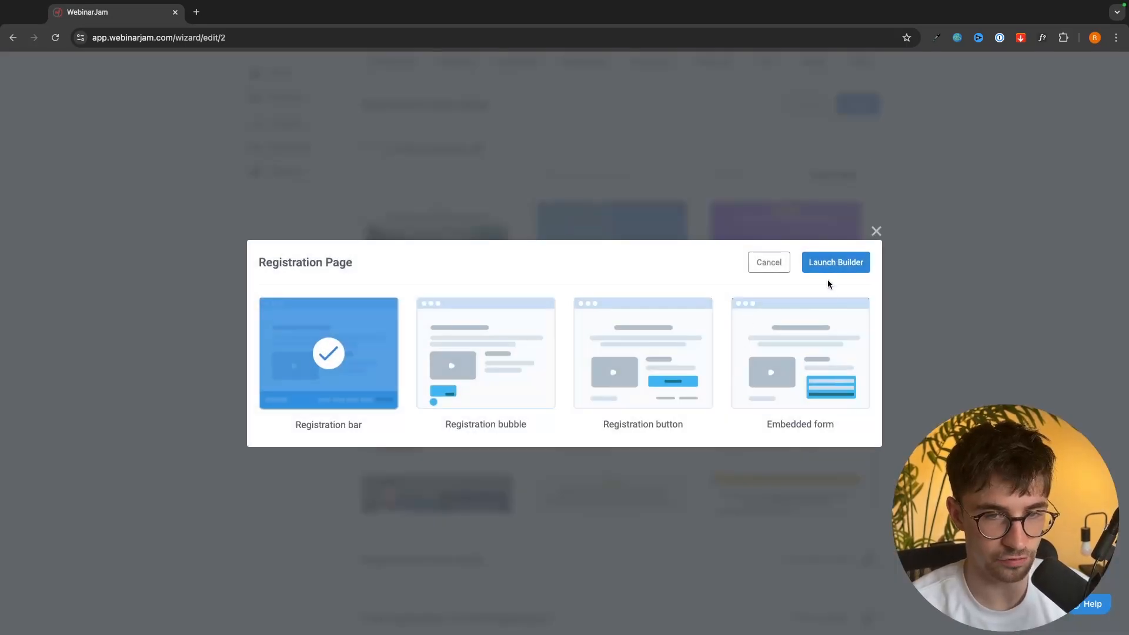
click(835, 237)
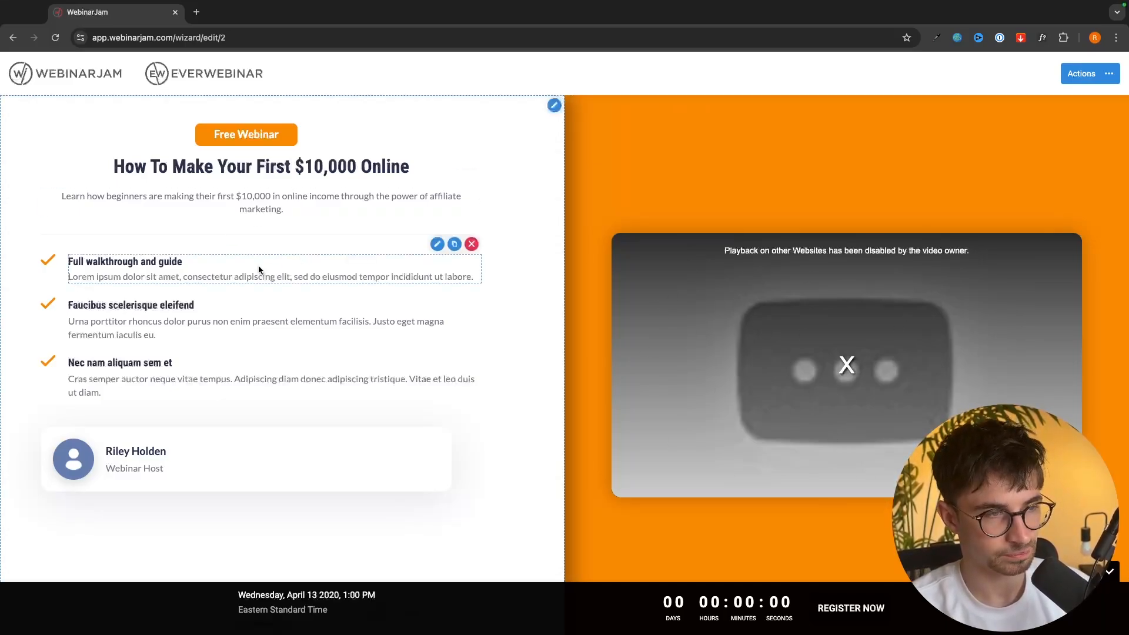
click(194, 266)
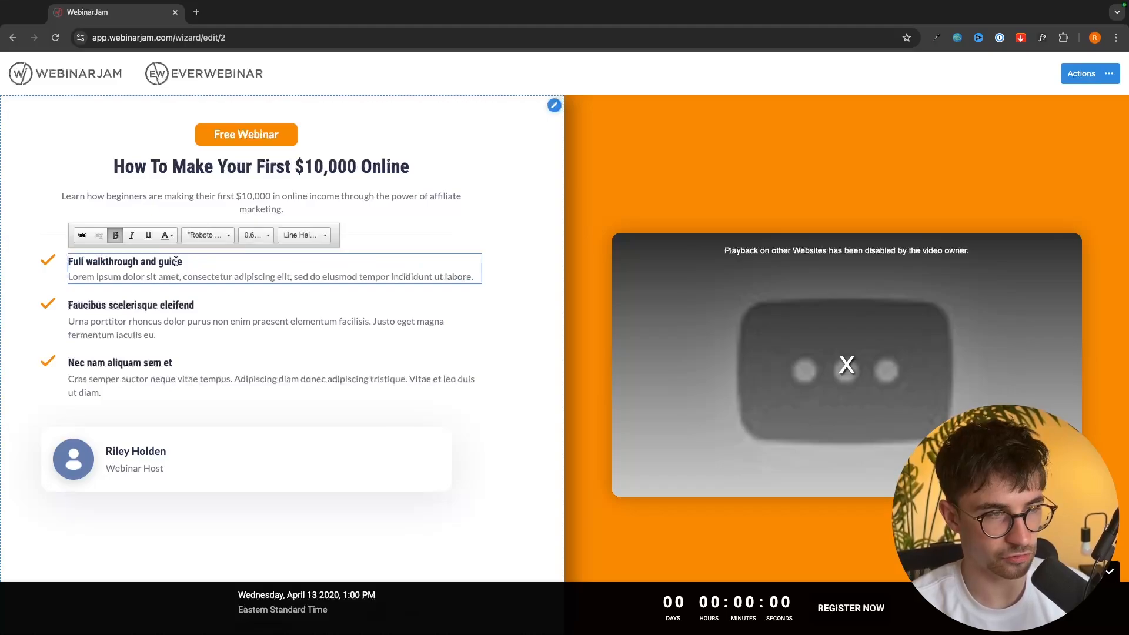
drag(184, 260, 58, 262)
click(298, 296)
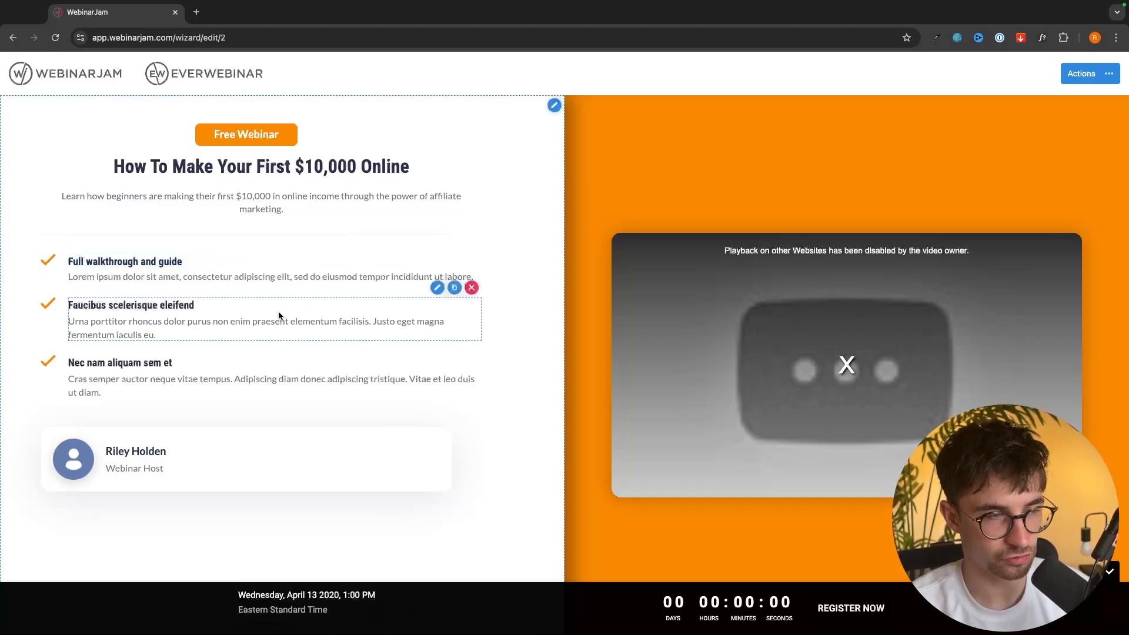
click(440, 320)
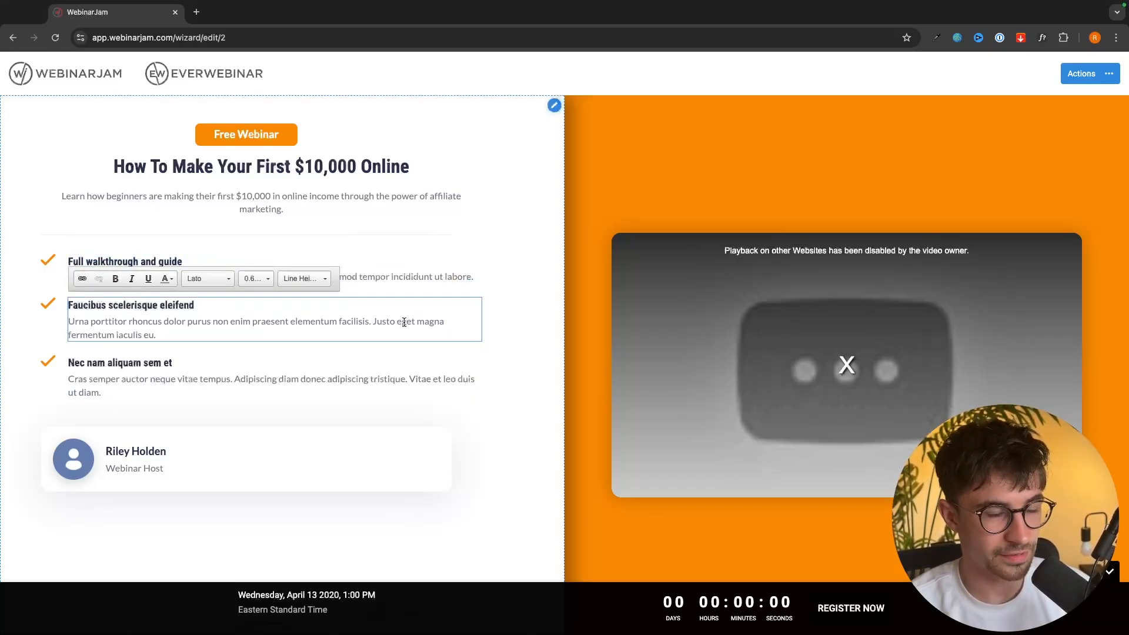
click(219, 356)
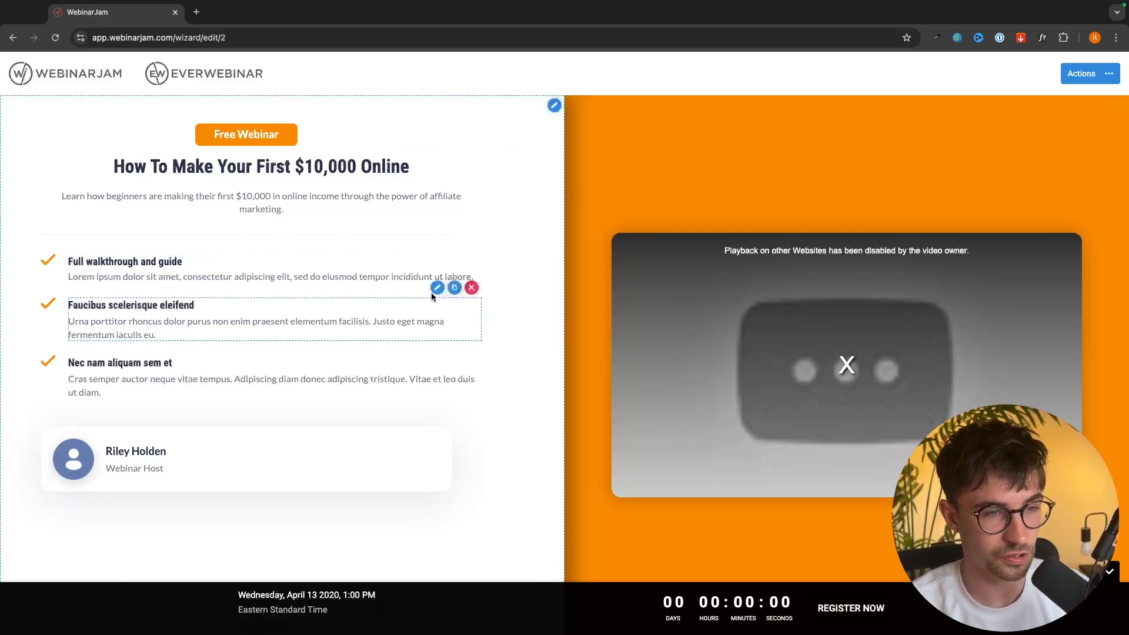
click(165, 324)
drag(165, 332, 61, 328)
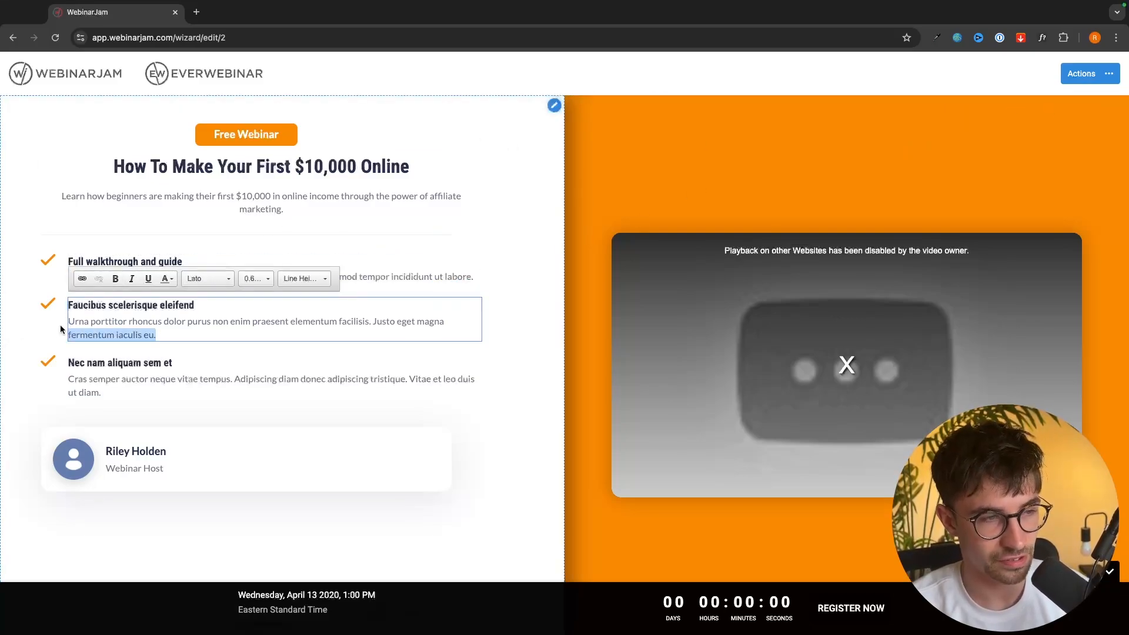
Check the background color settings of the orange video section and leave the page builder
click(934, 128)
click(1117, 106)
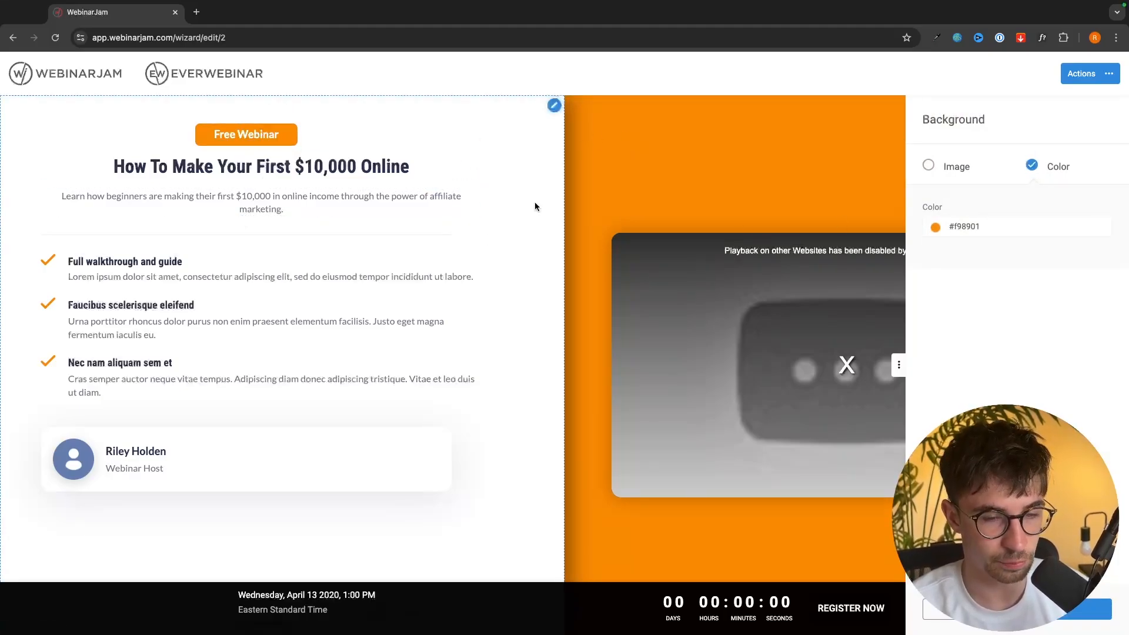
click(1063, 609)
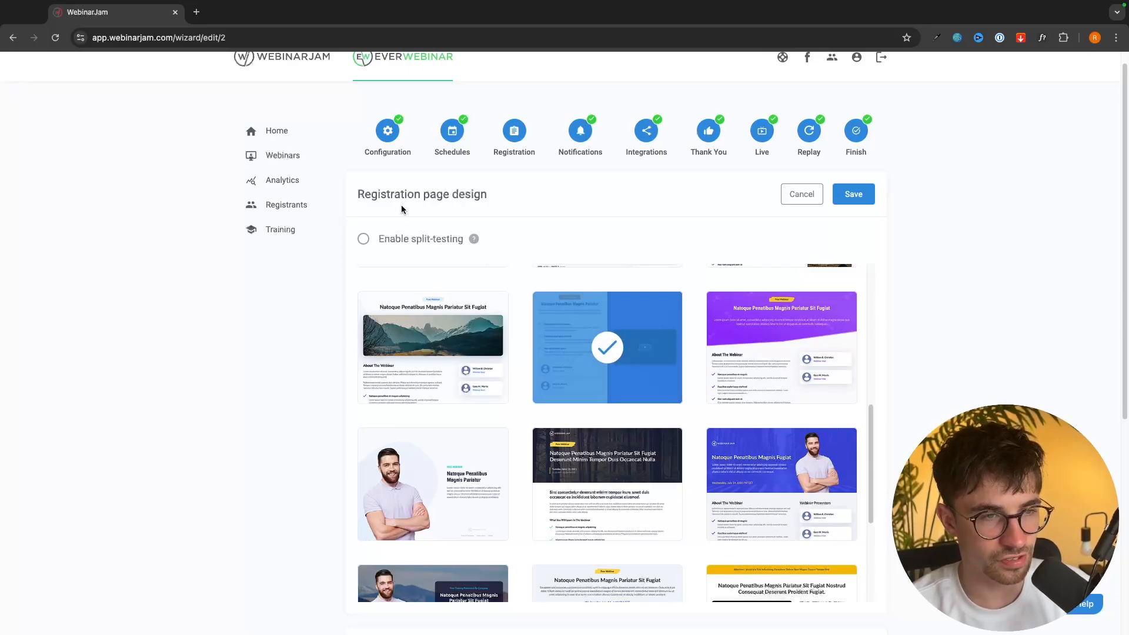
Try split-testing the registration page with 50% for design A and 50% for design B, and cancel the design changes
click(389, 241)
scroll(571, 321, up, 1)
scroll(572, 322, up, 1)
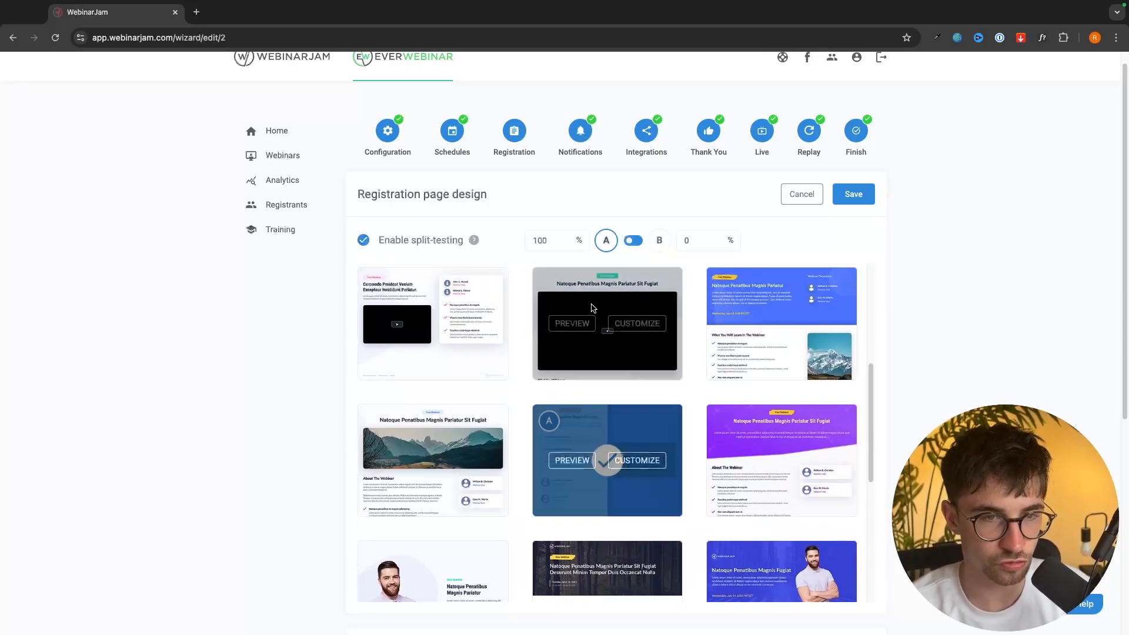
double_click(535, 242)
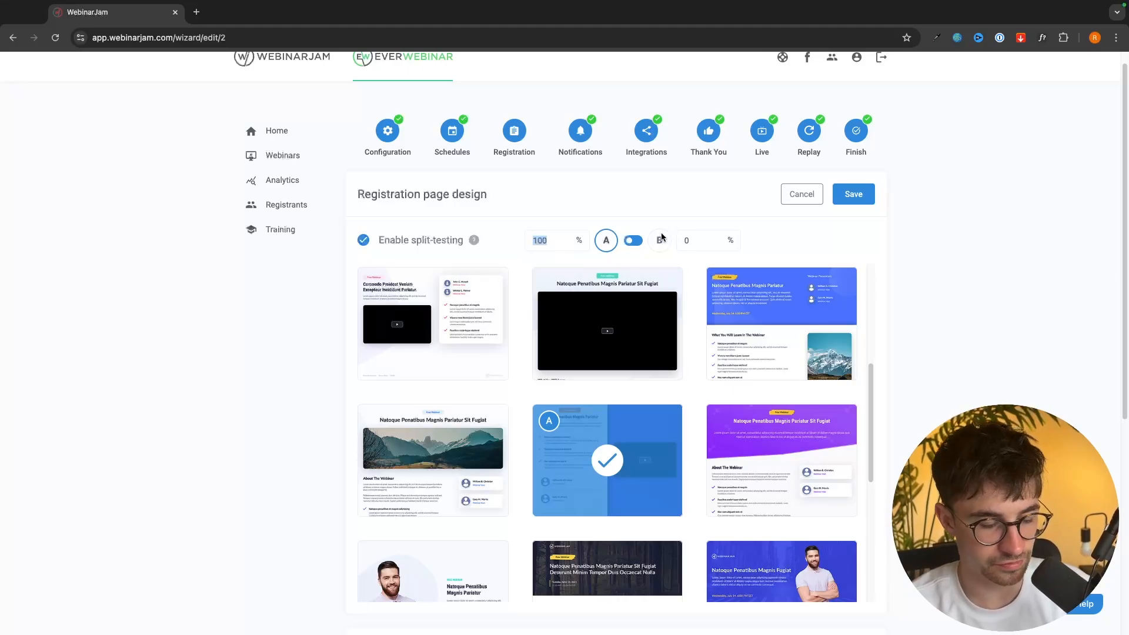
double_click(701, 240)
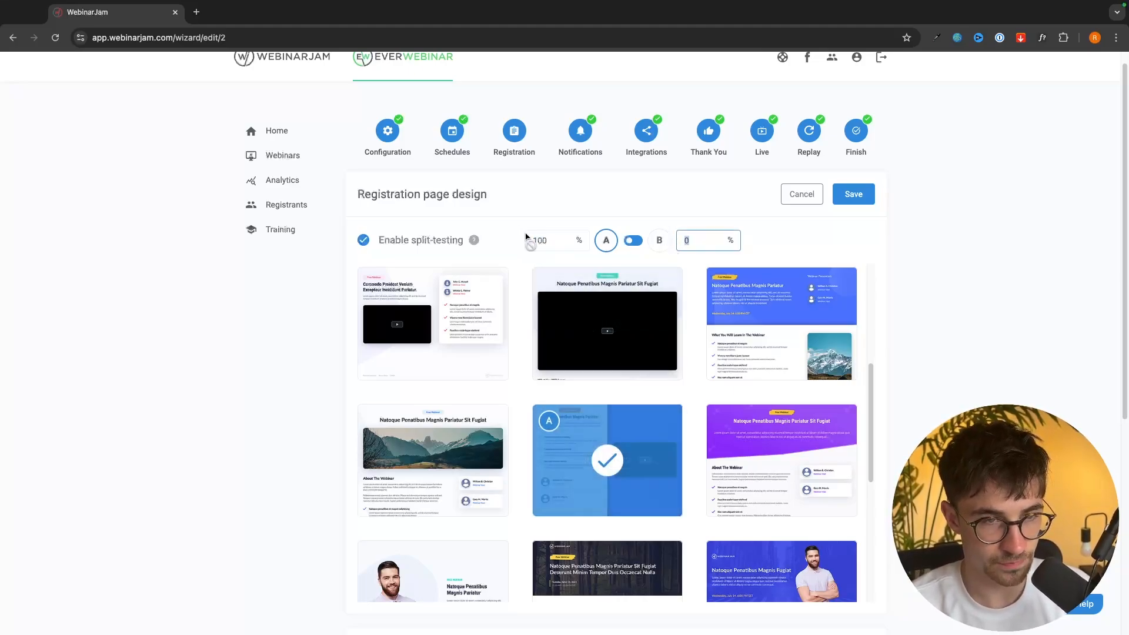
text(50)
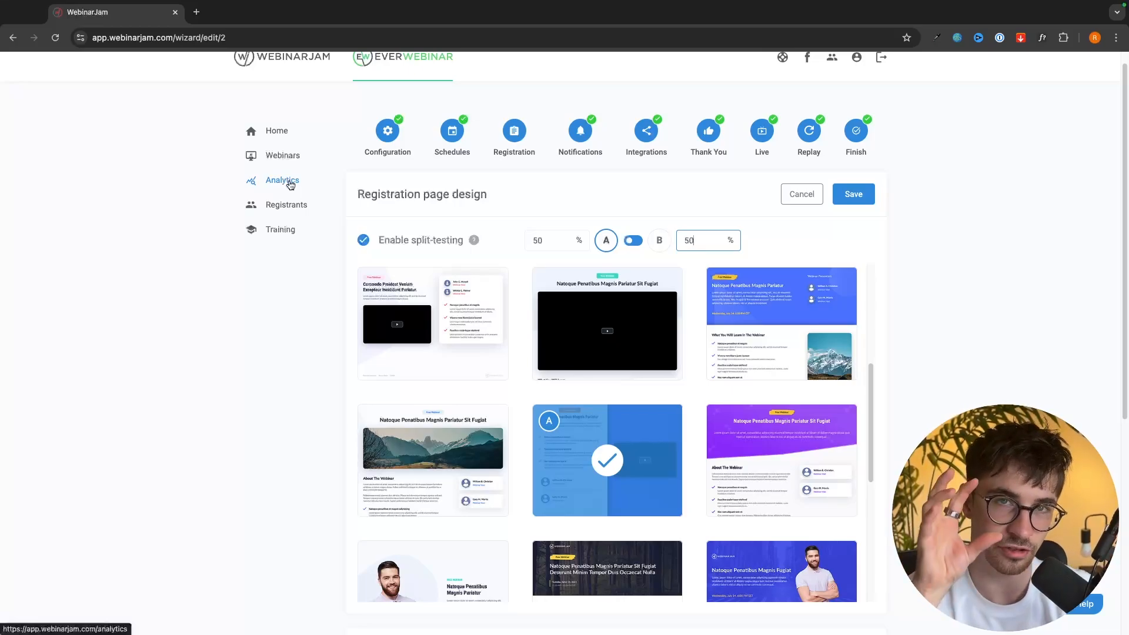
click(784, 200)
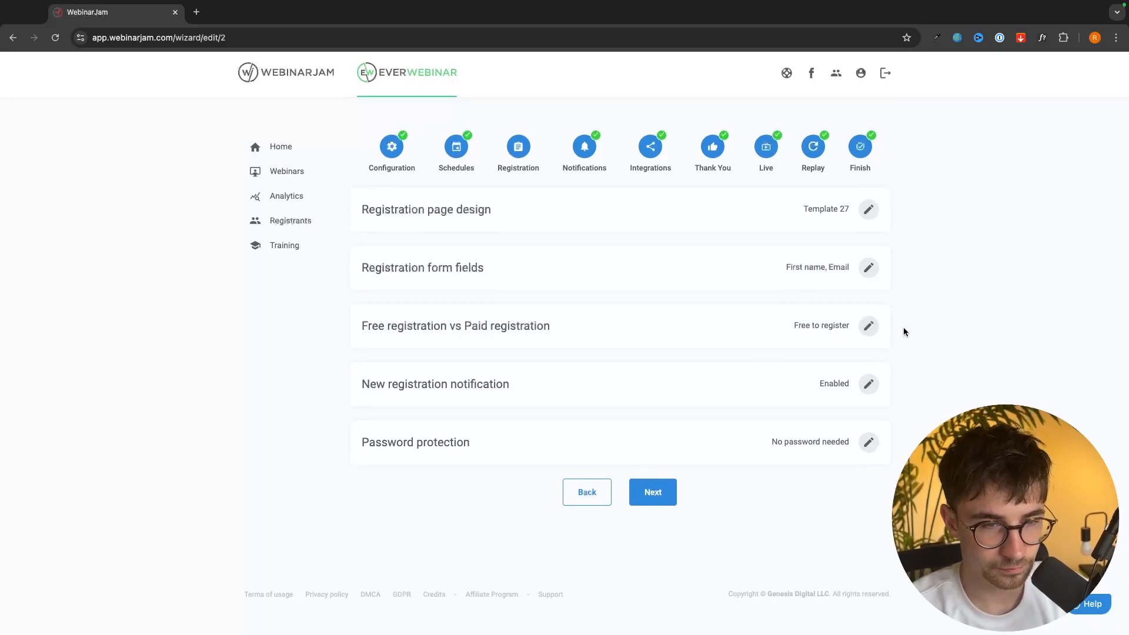
Open the free versus paid registration settings and select the option to charge a registration fee
drag(360, 333, 746, 334)
click(869, 327)
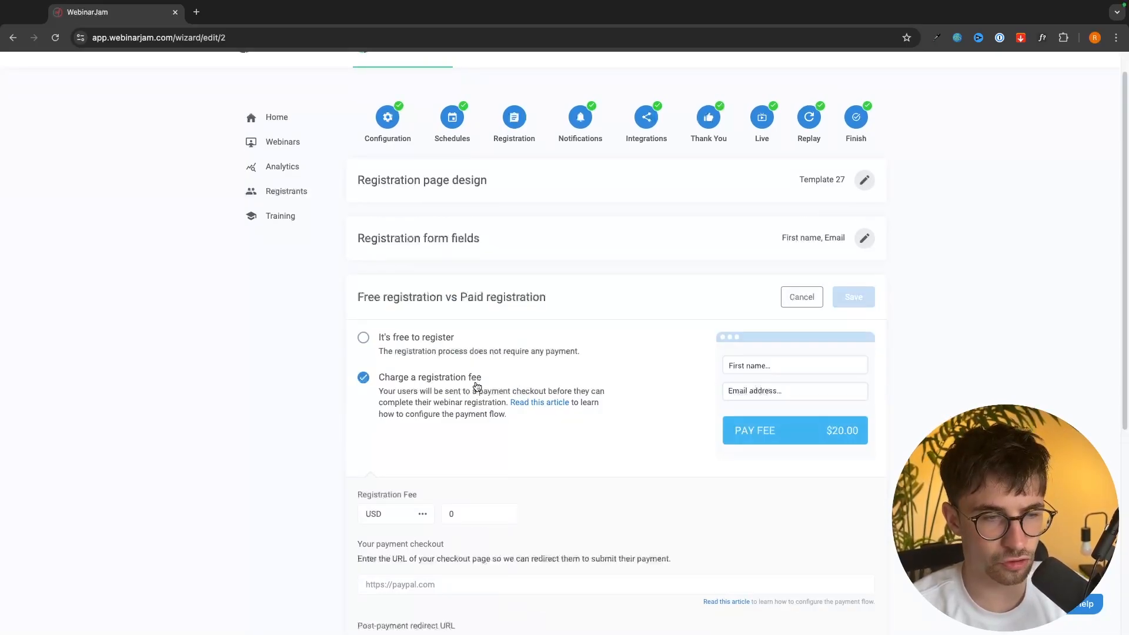
drag(378, 378, 504, 381)
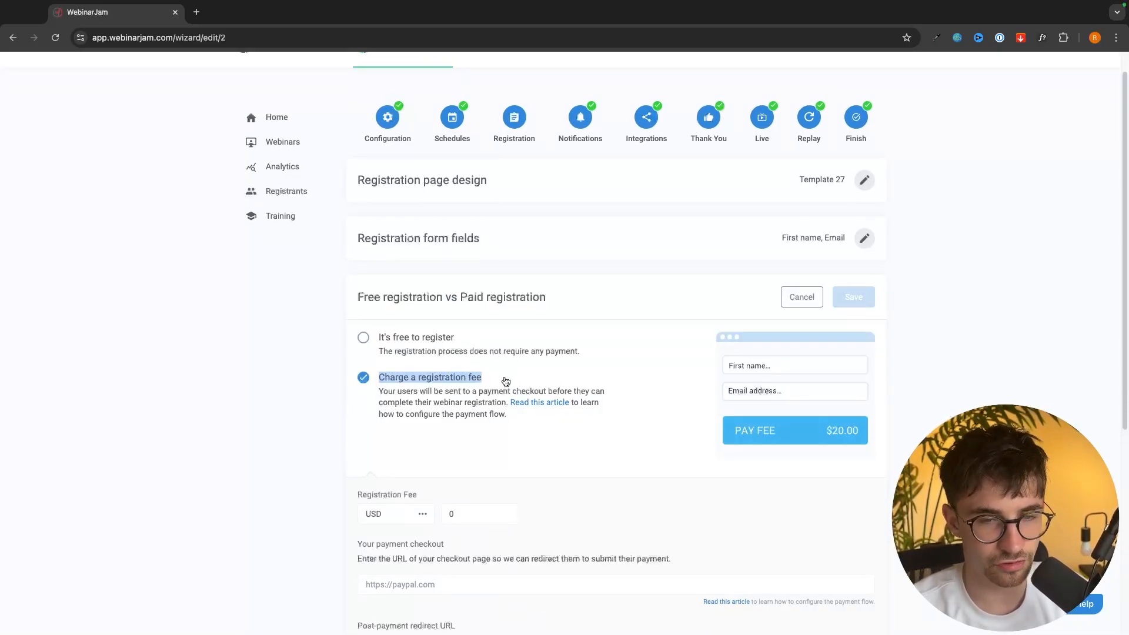
click(506, 381)
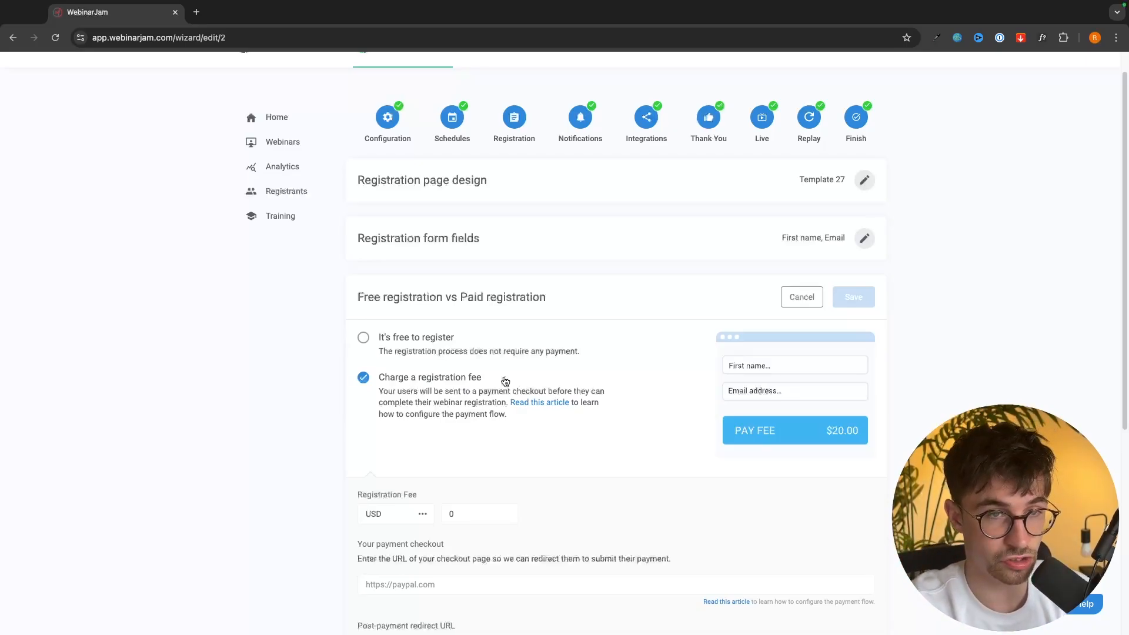
Discard the registration fee change and examine the EverWebinar mail option in the email gateway notification settings
click(802, 297)
click(650, 150)
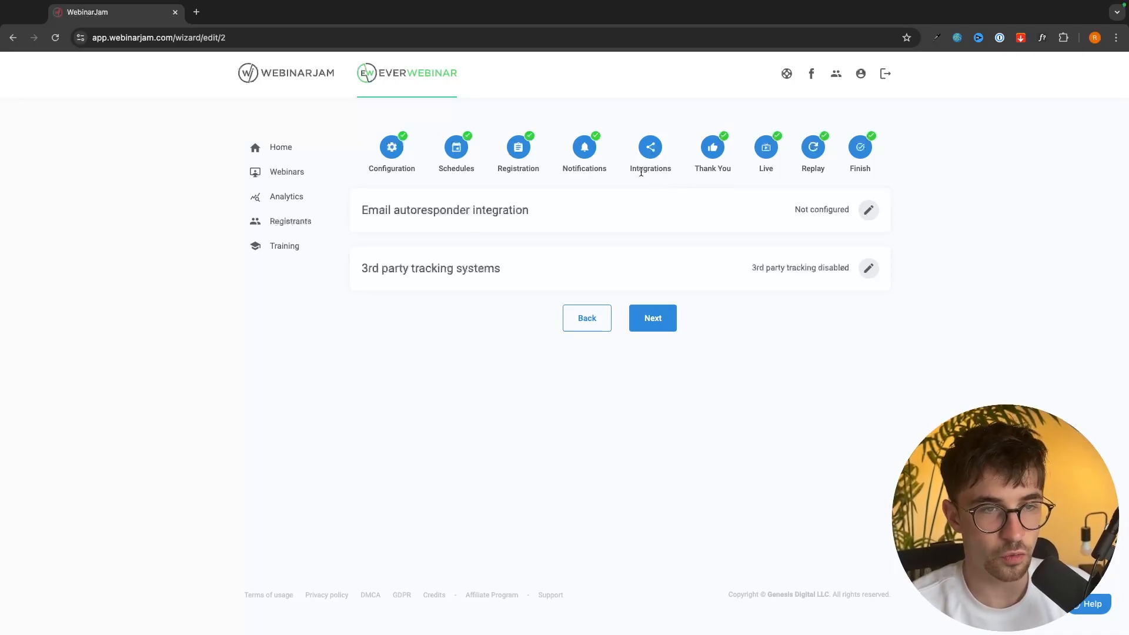
click(606, 167)
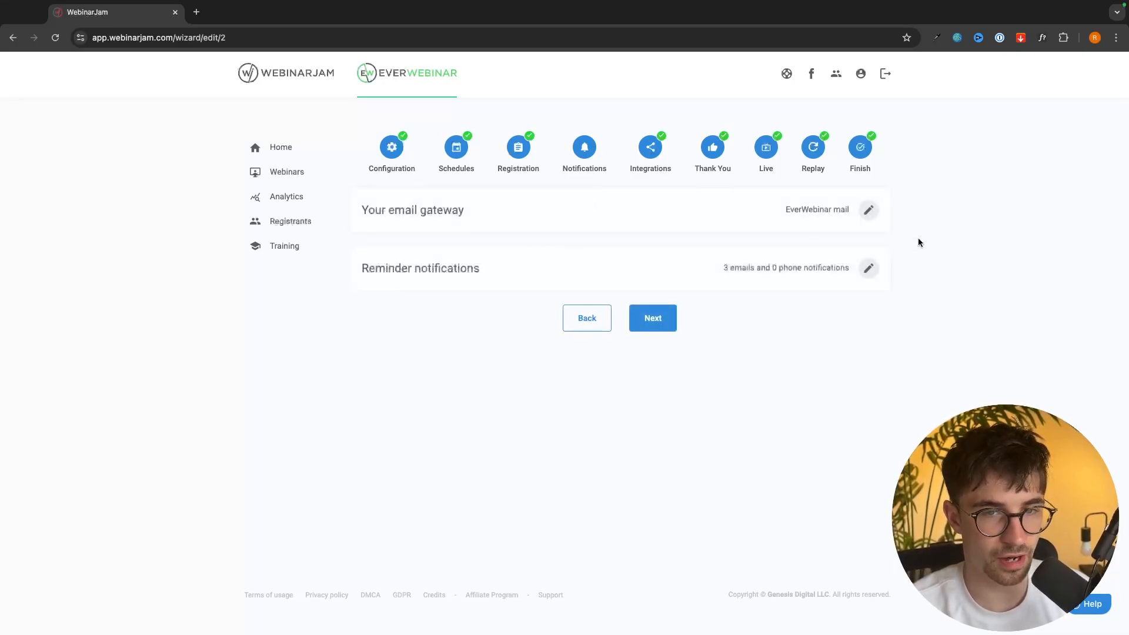
click(870, 210)
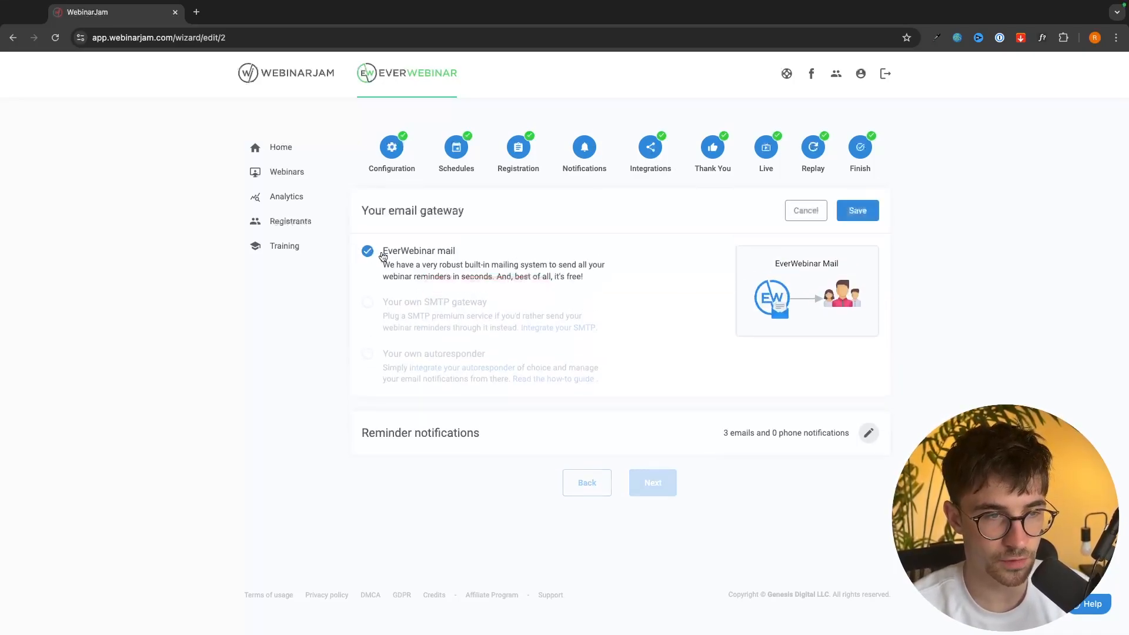
drag(382, 253, 453, 254)
click(507, 259)
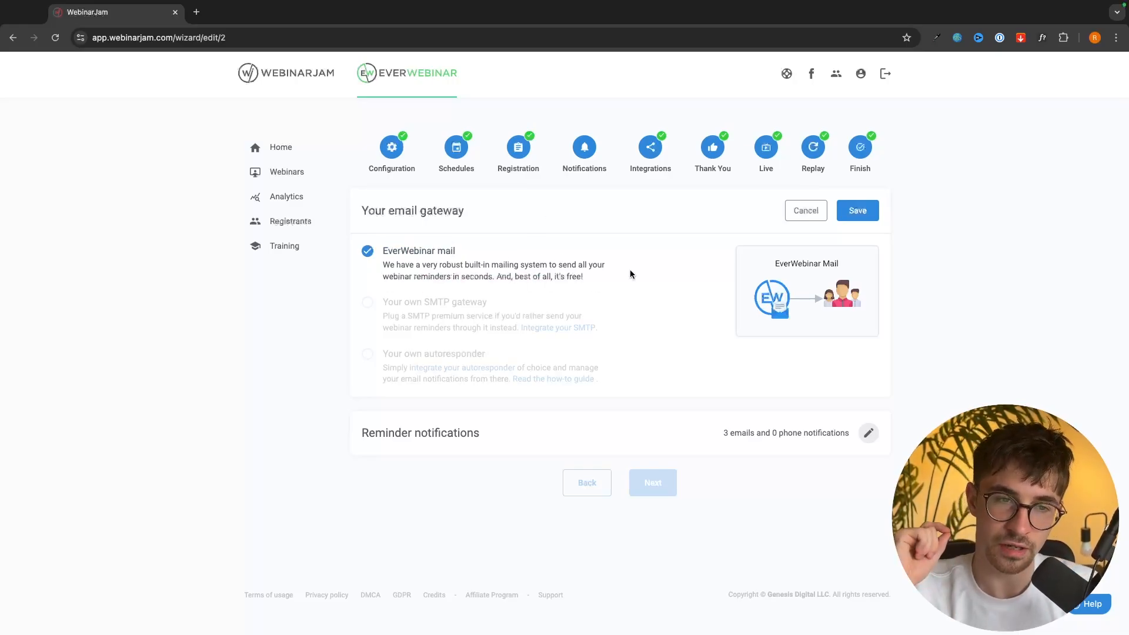
Open the reminder notifications for editing and examine the sender name and email address used for outgoing emails
click(869, 433)
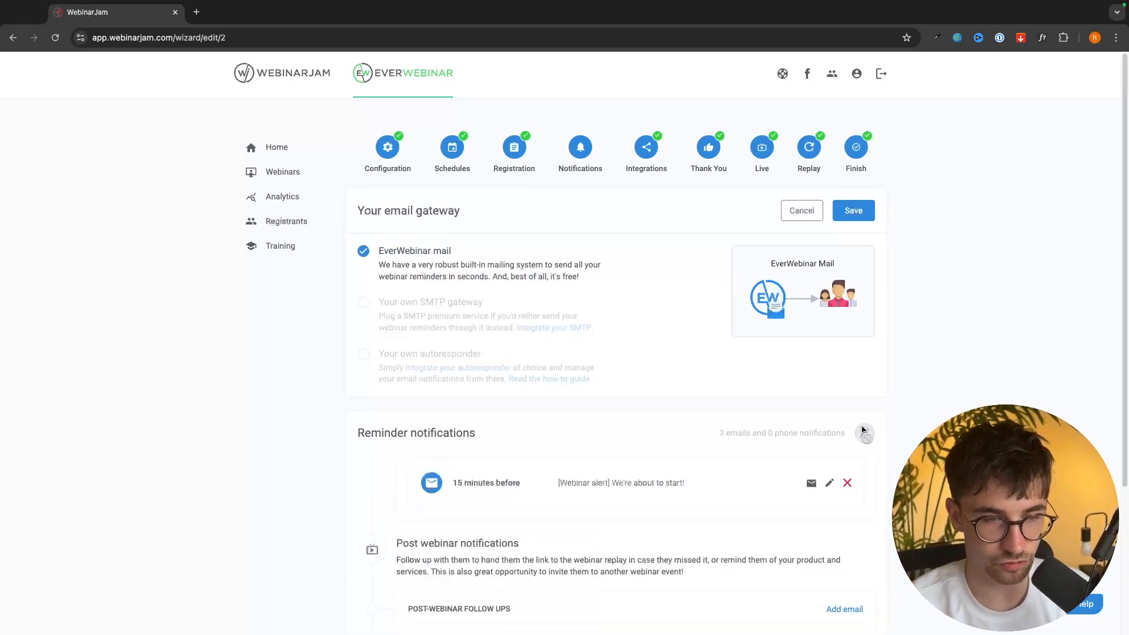
scroll(832, 383, down, 1)
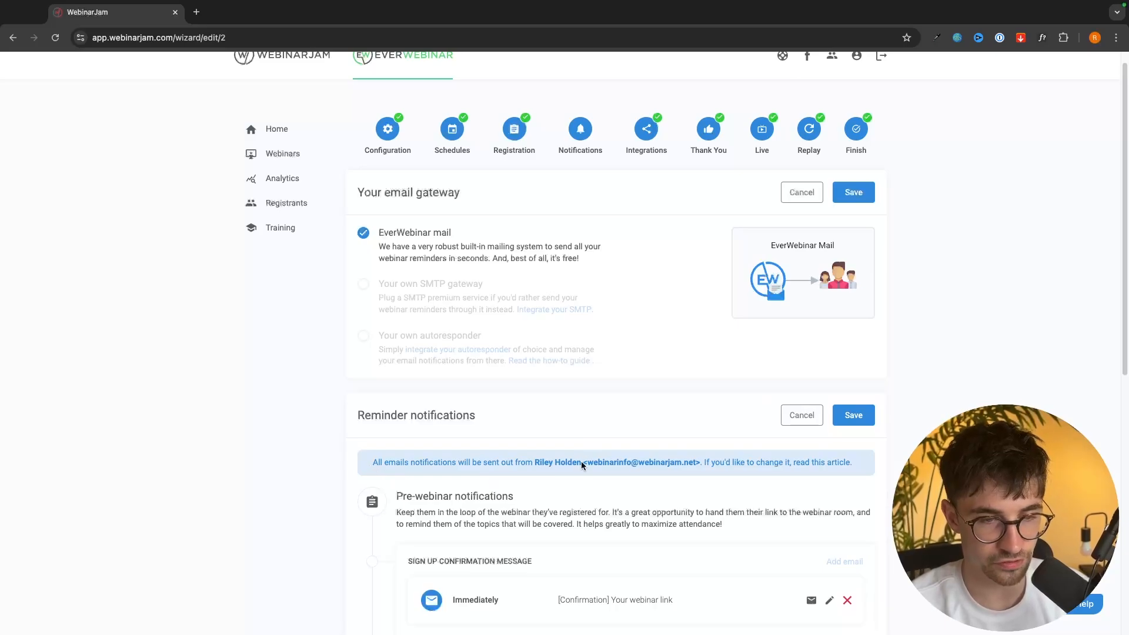
drag(583, 462, 704, 462)
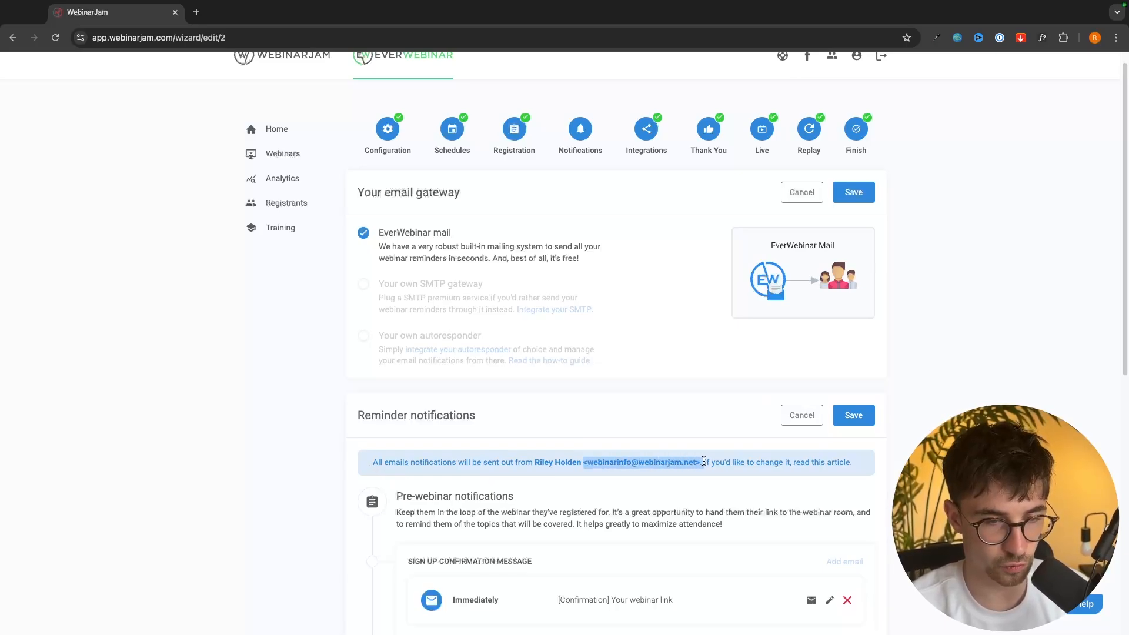
click(696, 464)
drag(580, 462, 533, 462)
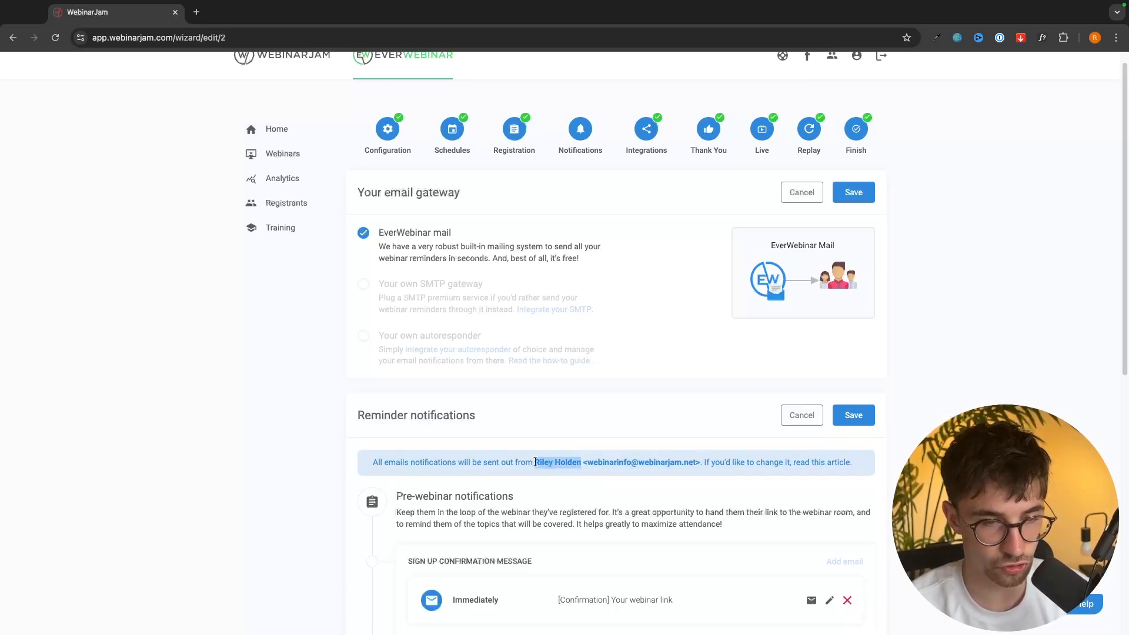
click(557, 466)
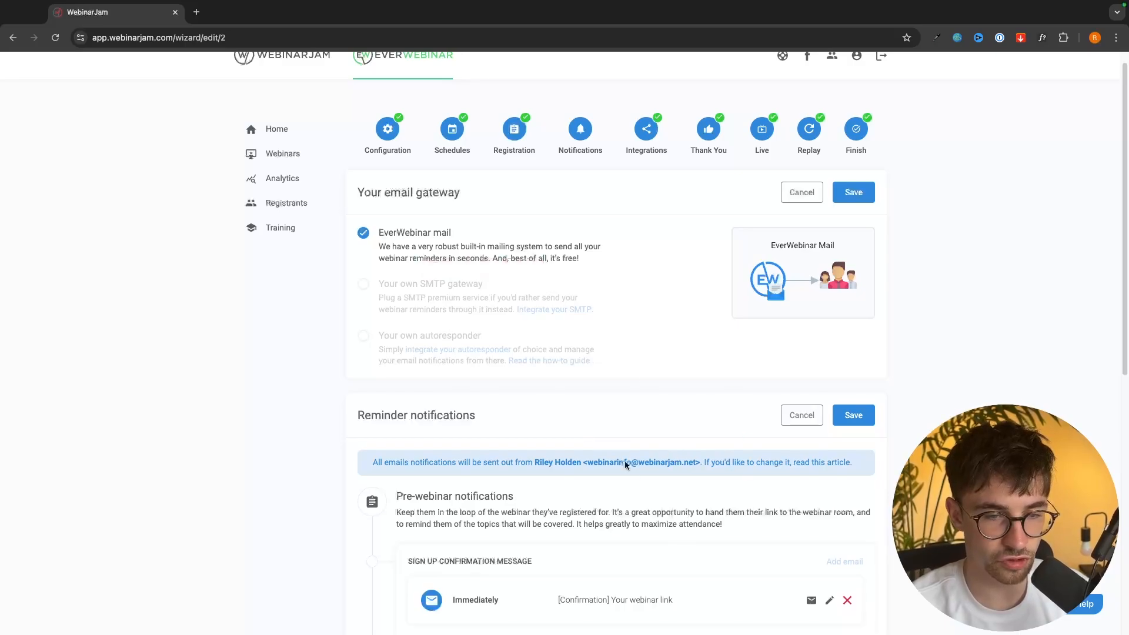
Dismiss the system alert and save both the email gateway and reminder notification settings
click(657, 140)
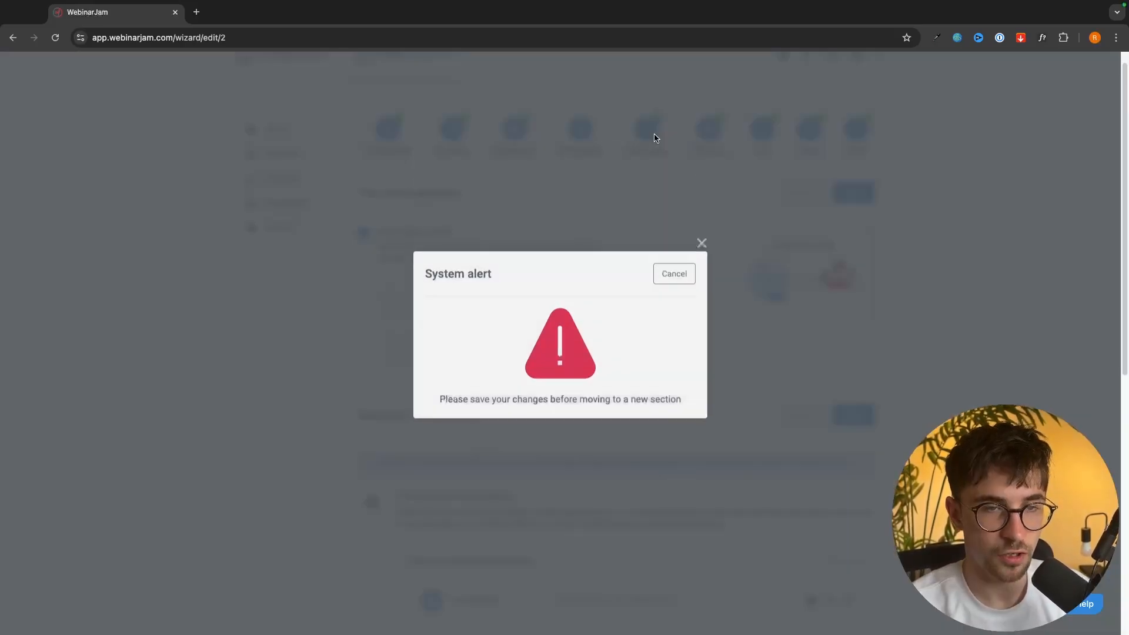
click(682, 285)
click(843, 200)
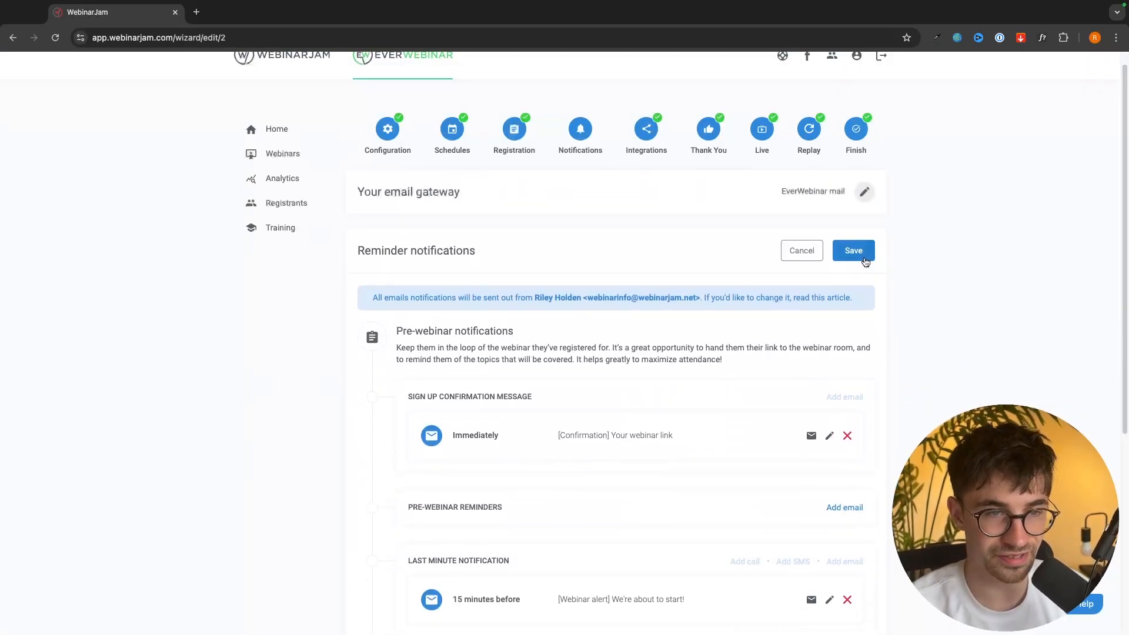
click(866, 261)
Review the available email autoresponder integrations and save the section without choosing a provider
click(647, 152)
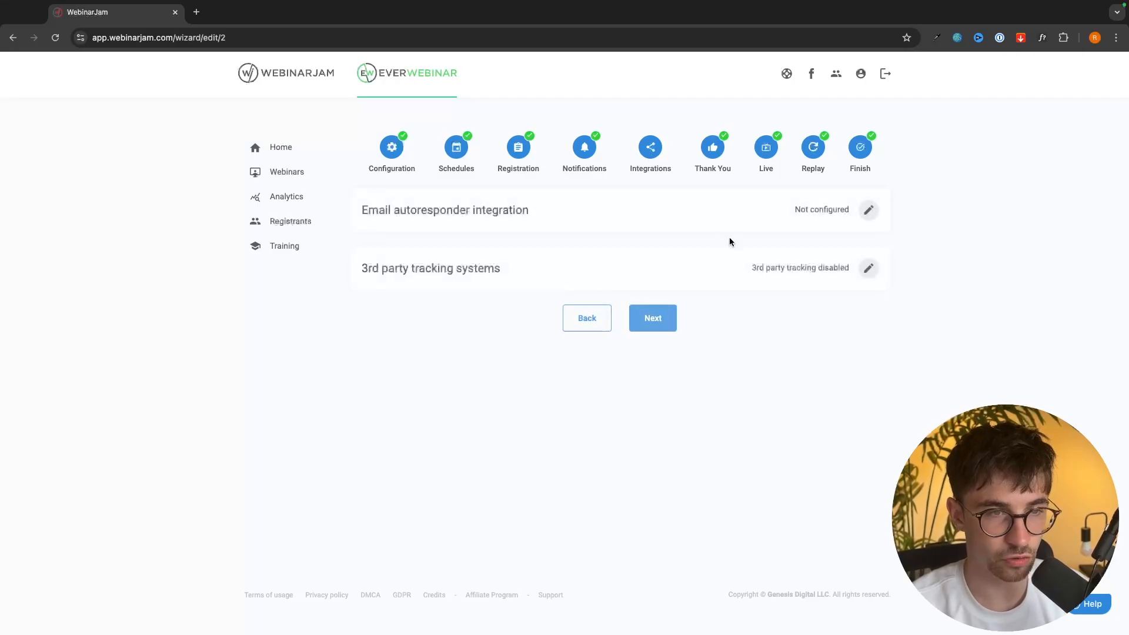
click(873, 215)
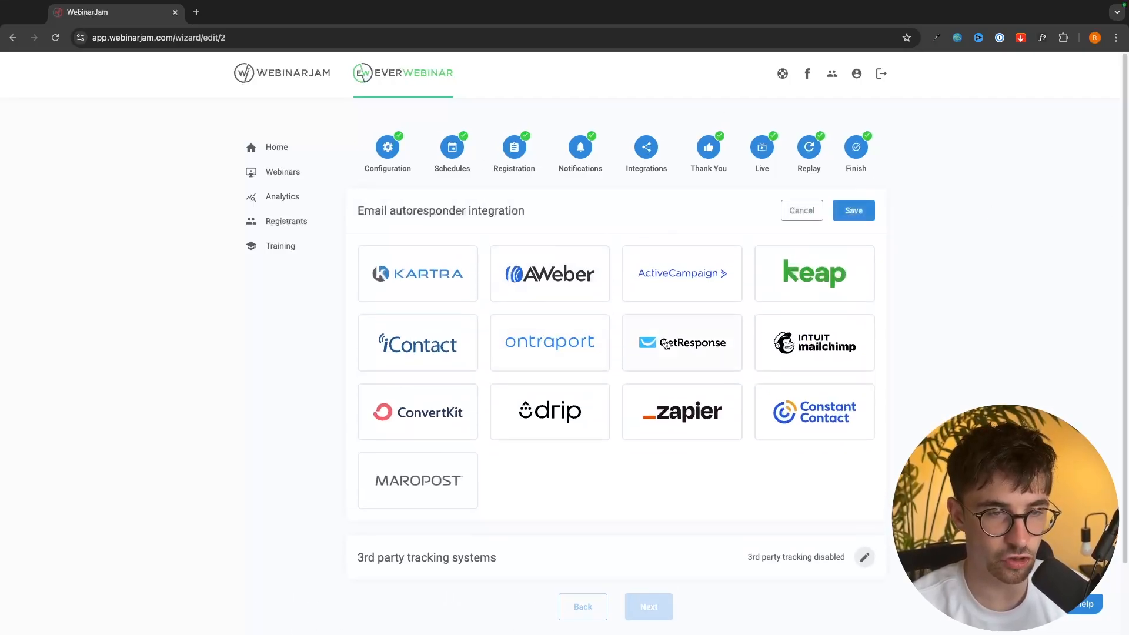
scroll(437, 269, down, 1)
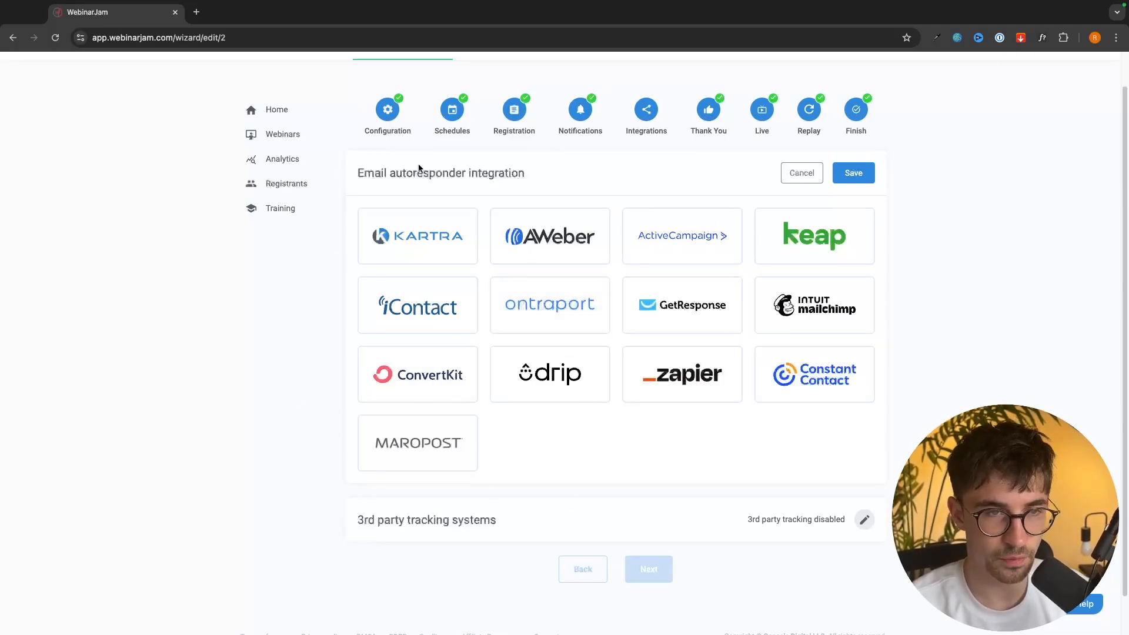
click(853, 173)
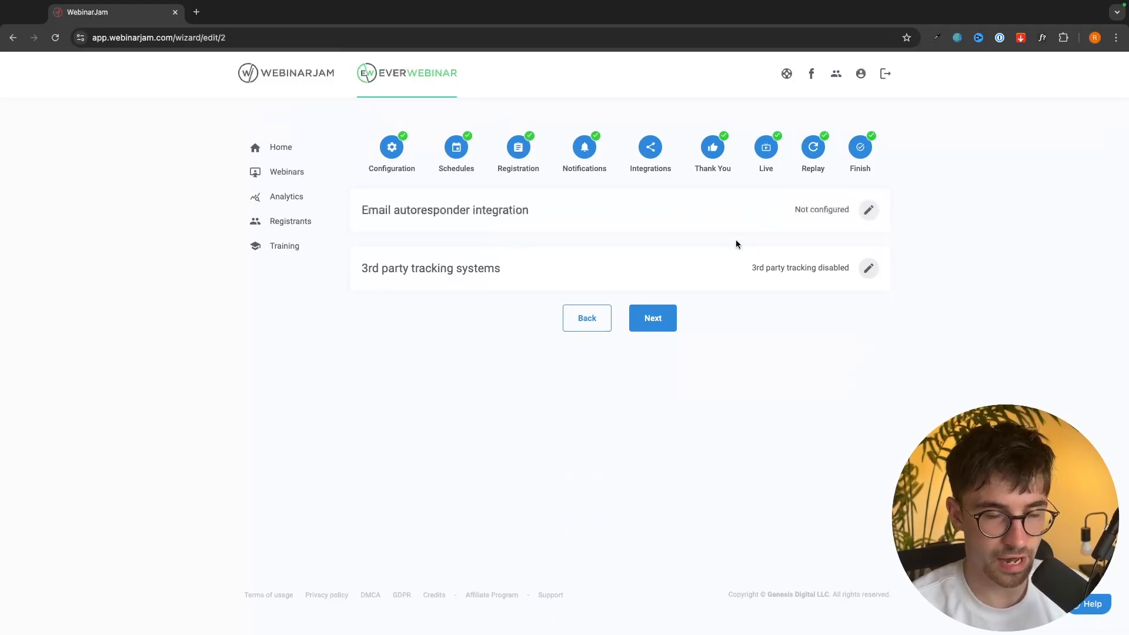
Try the option to embed a 3rd party tracking token, review its tracking code fields, and cancel the change
click(869, 268)
click(408, 381)
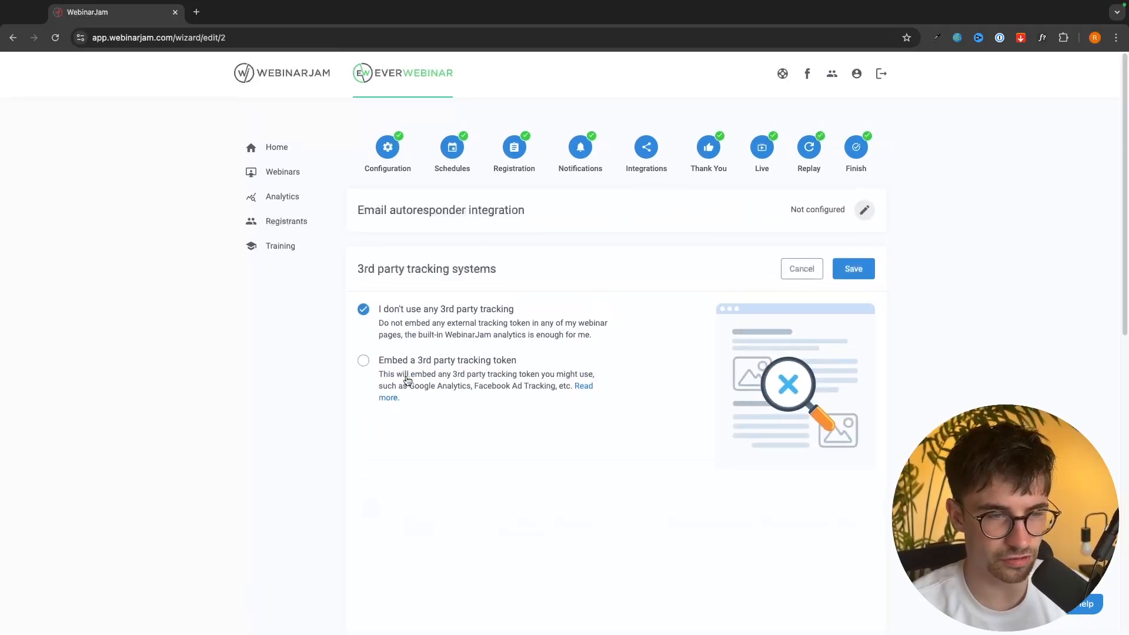
scroll(444, 379, down, 5)
scroll(445, 380, down, 1)
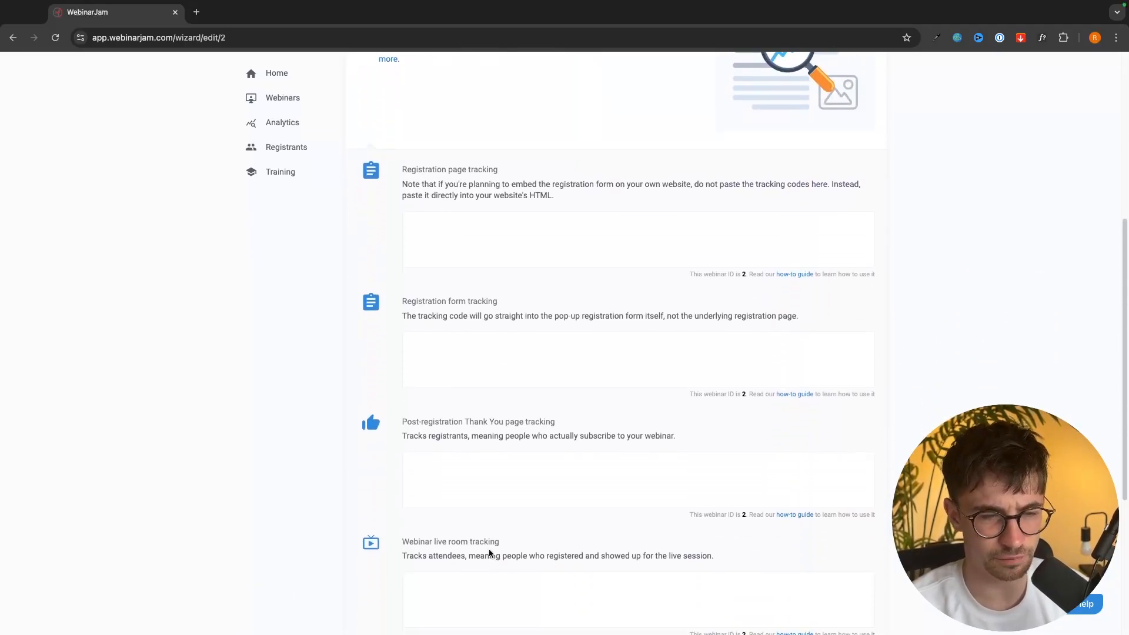
scroll(937, 251, up, 6)
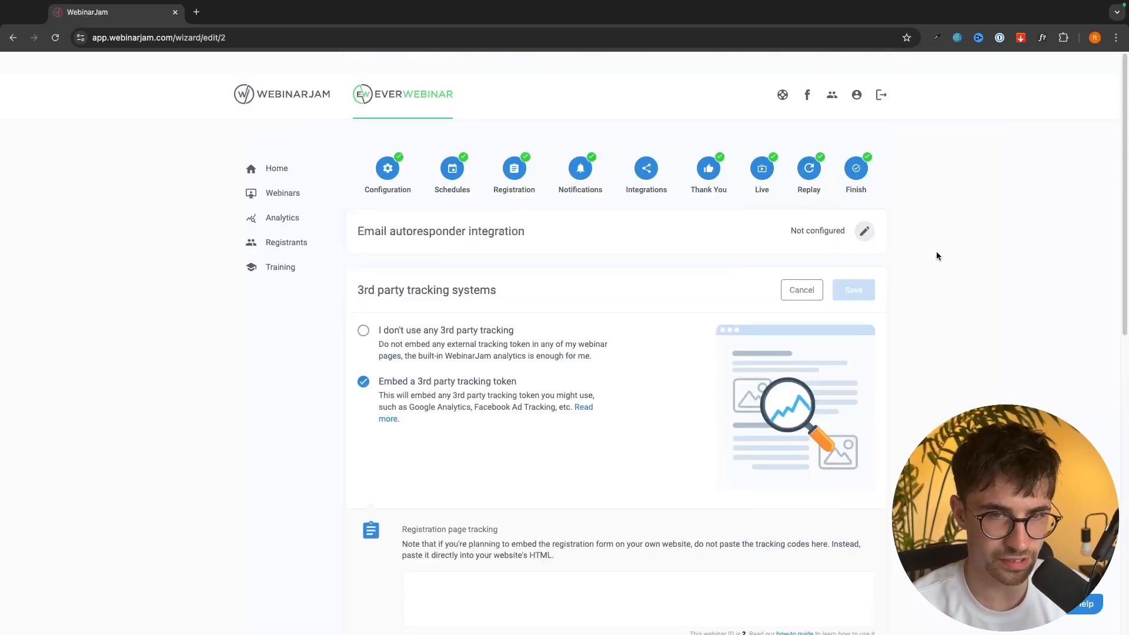
click(810, 271)
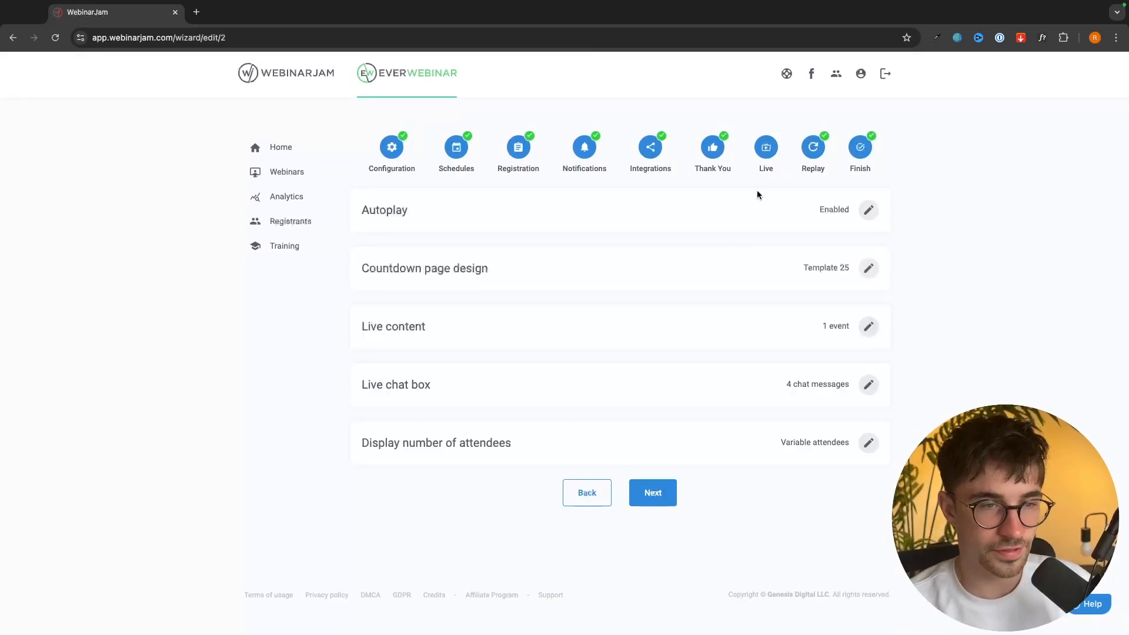
Open the webinar's live content settings and delete the Marketing Ebook offer event
drag(365, 329, 487, 329)
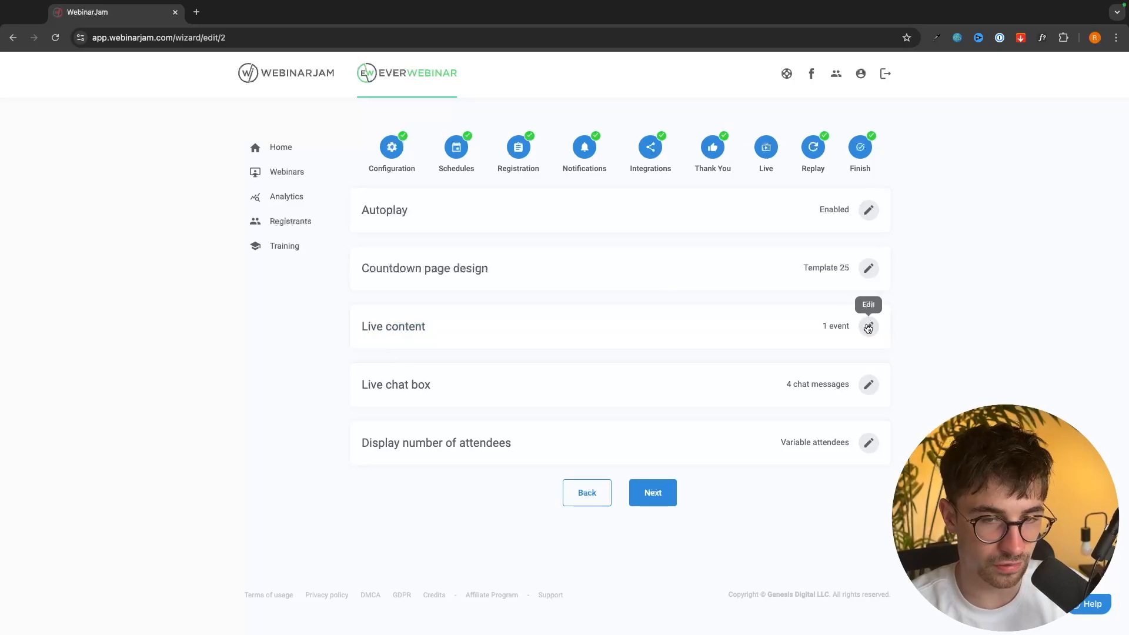
click(868, 327)
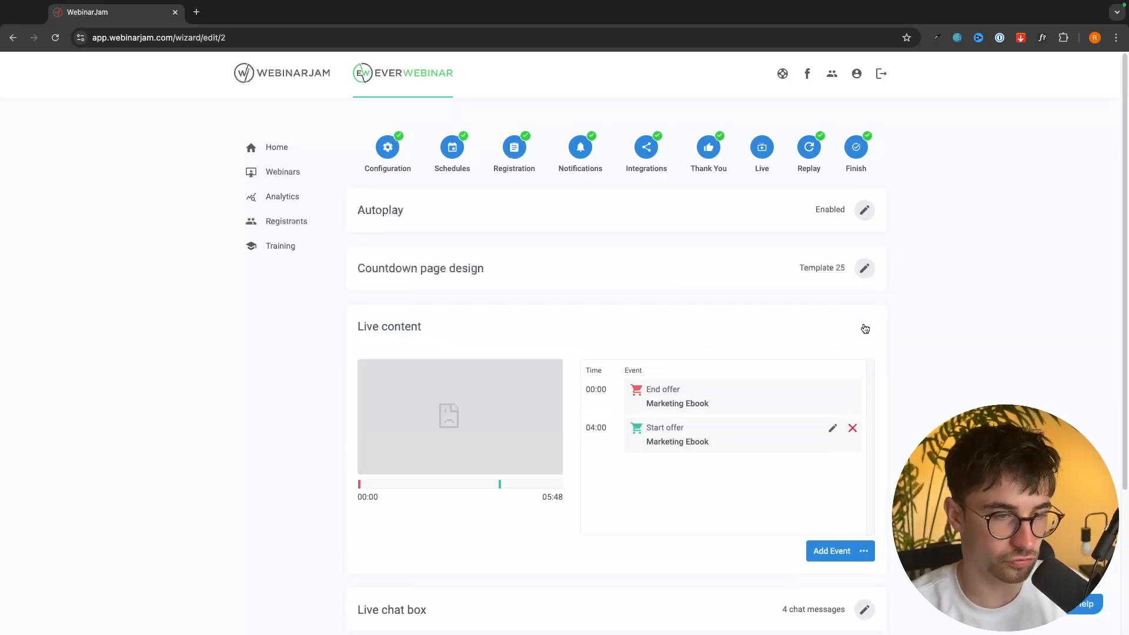
scroll(746, 330, down, 2)
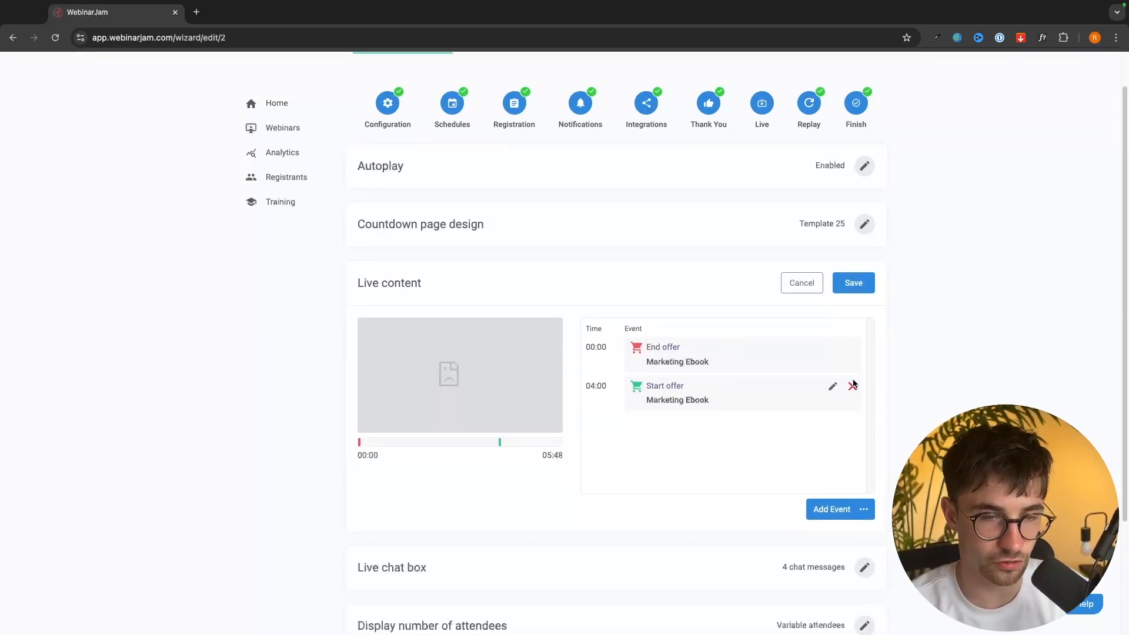
click(853, 386)
click(671, 286)
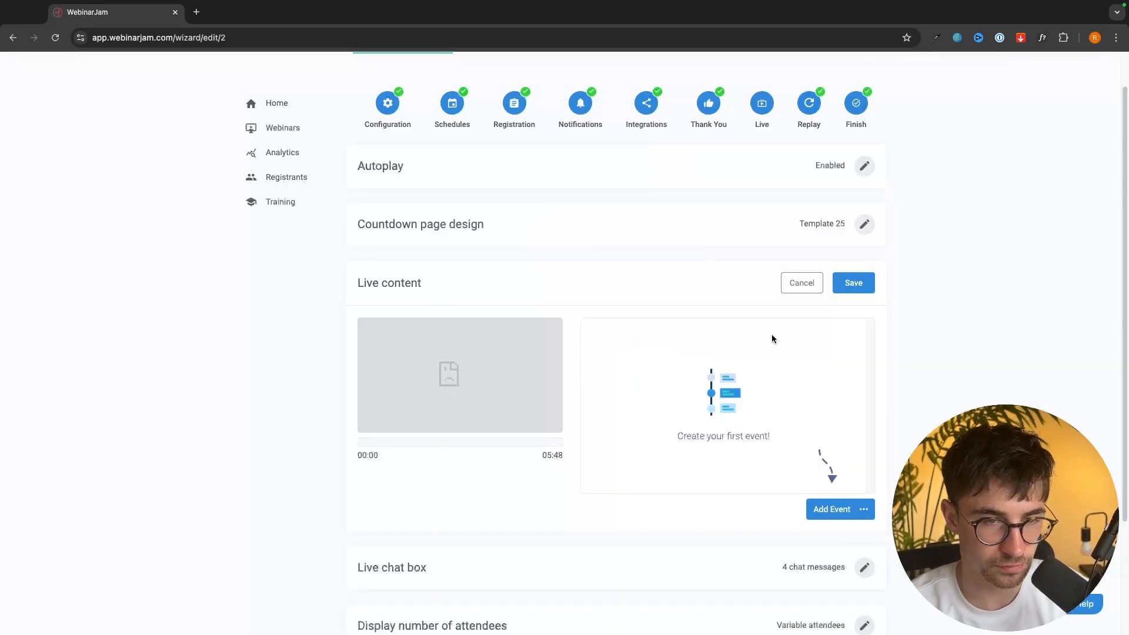
Start a new product offer event in the live content and examine its headline, image, button, timing and urgency fields
scroll(803, 358, down, 1)
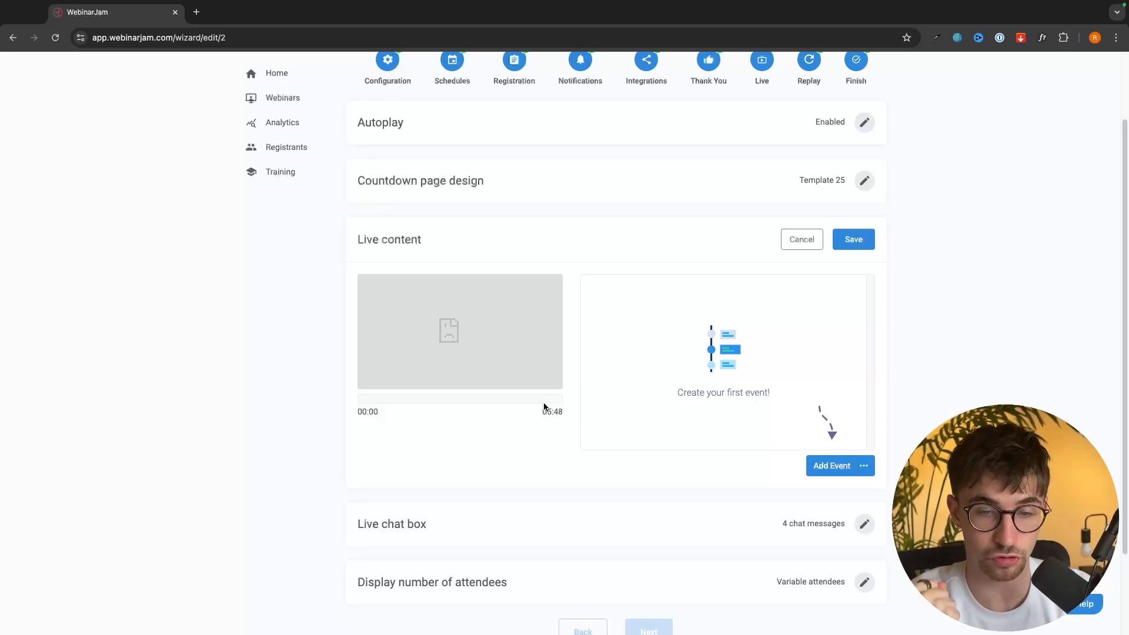
click(864, 466)
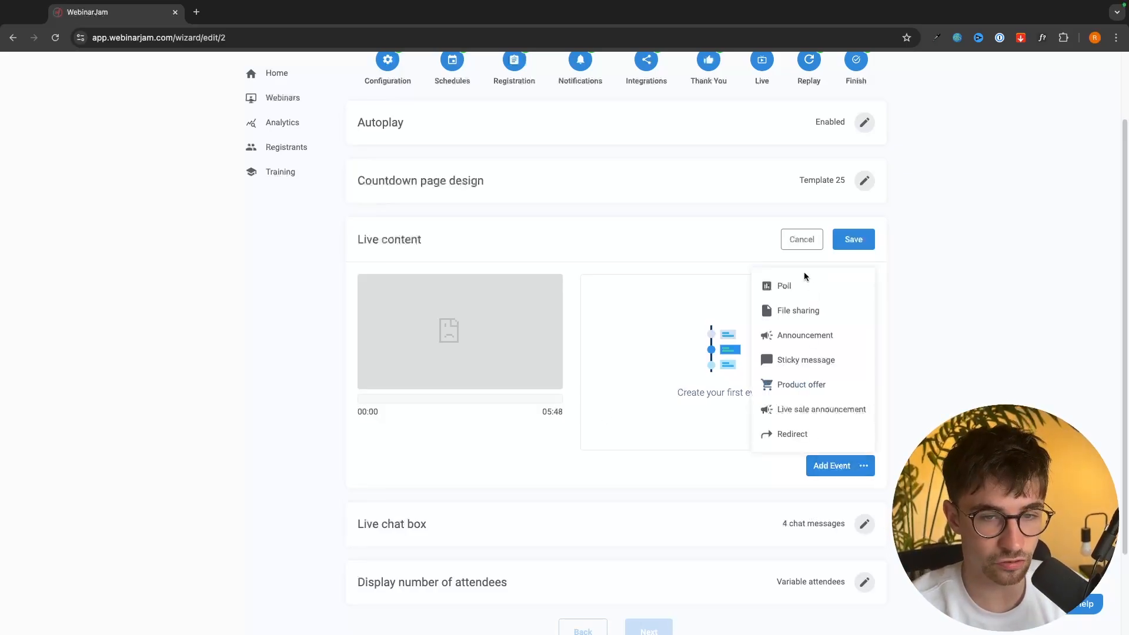
click(800, 386)
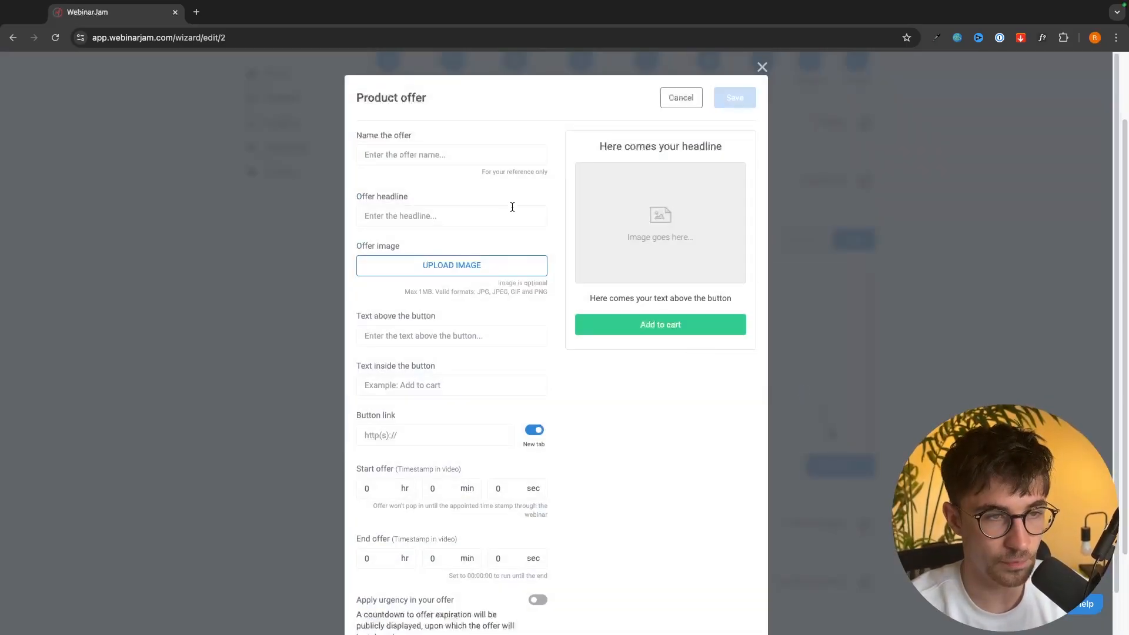
scroll(441, 497, down, 1)
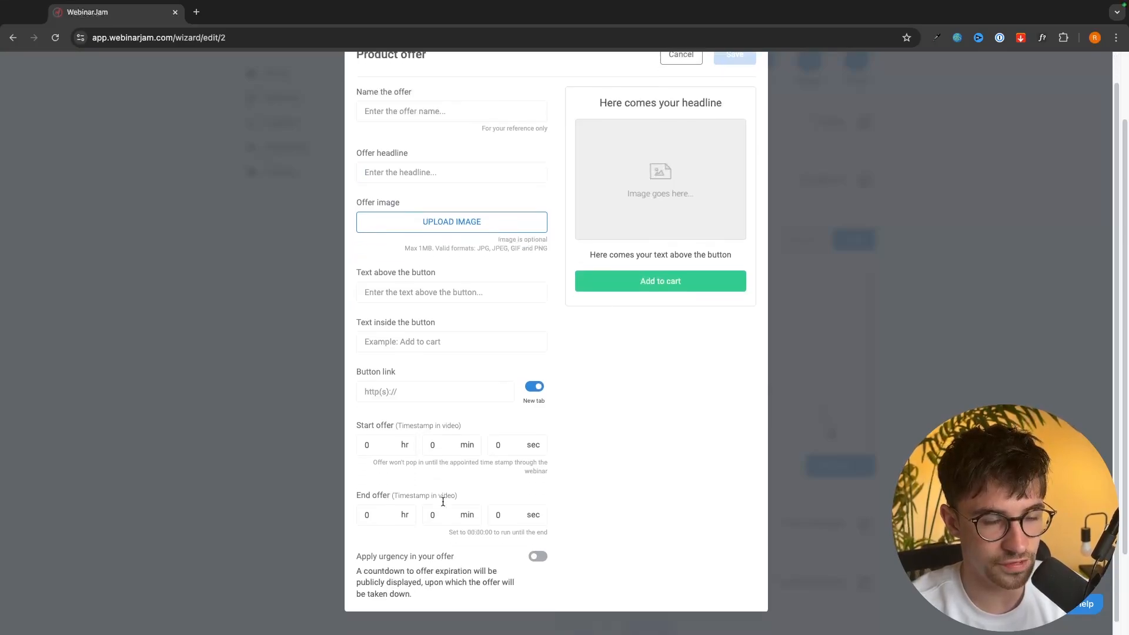
scroll(442, 501, up, 1)
scroll(442, 505, down, 2)
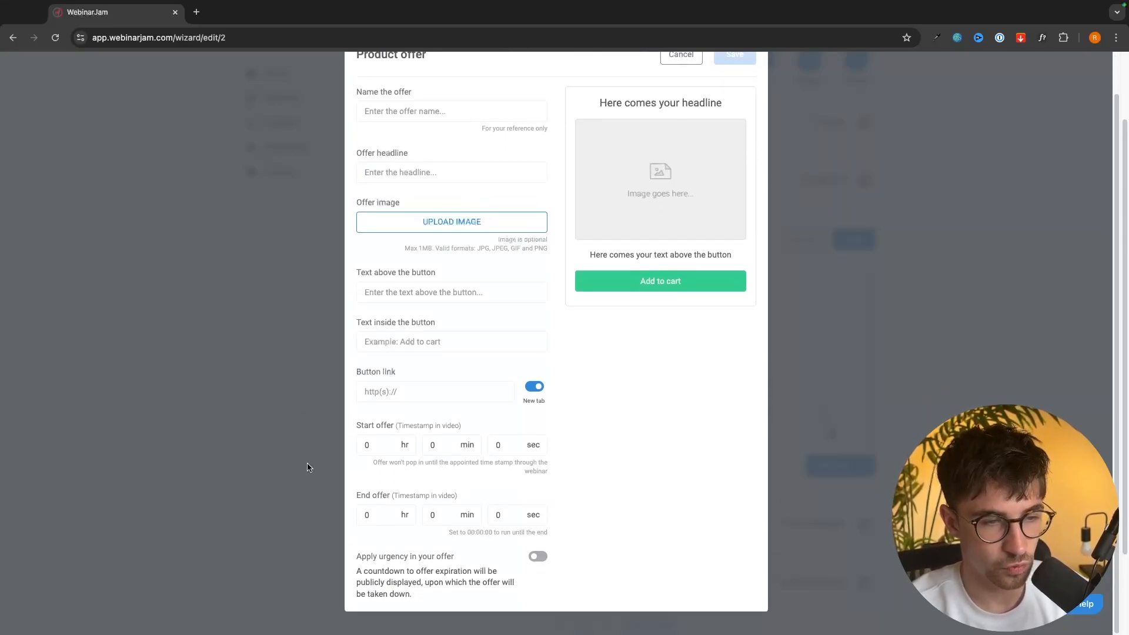